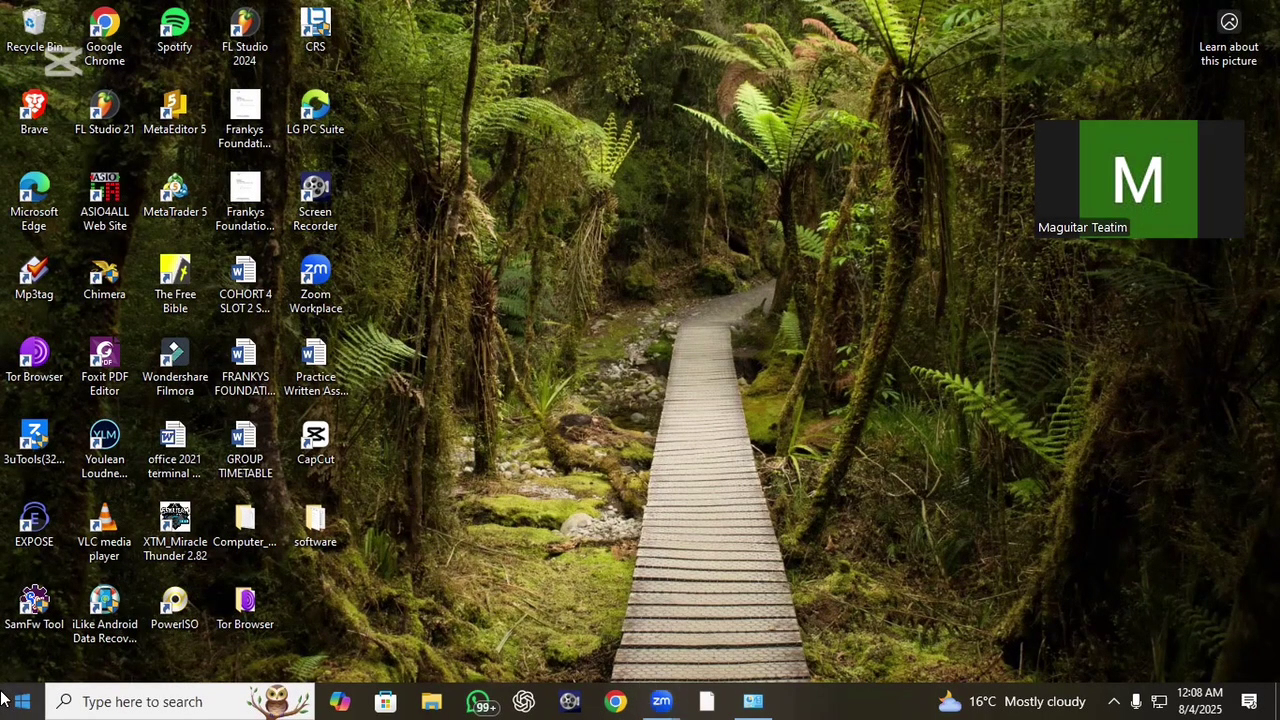
Step: Bring up the Start menu and dismiss it, returning to the Windows 10 desktop
key(super)
click(927, 386)
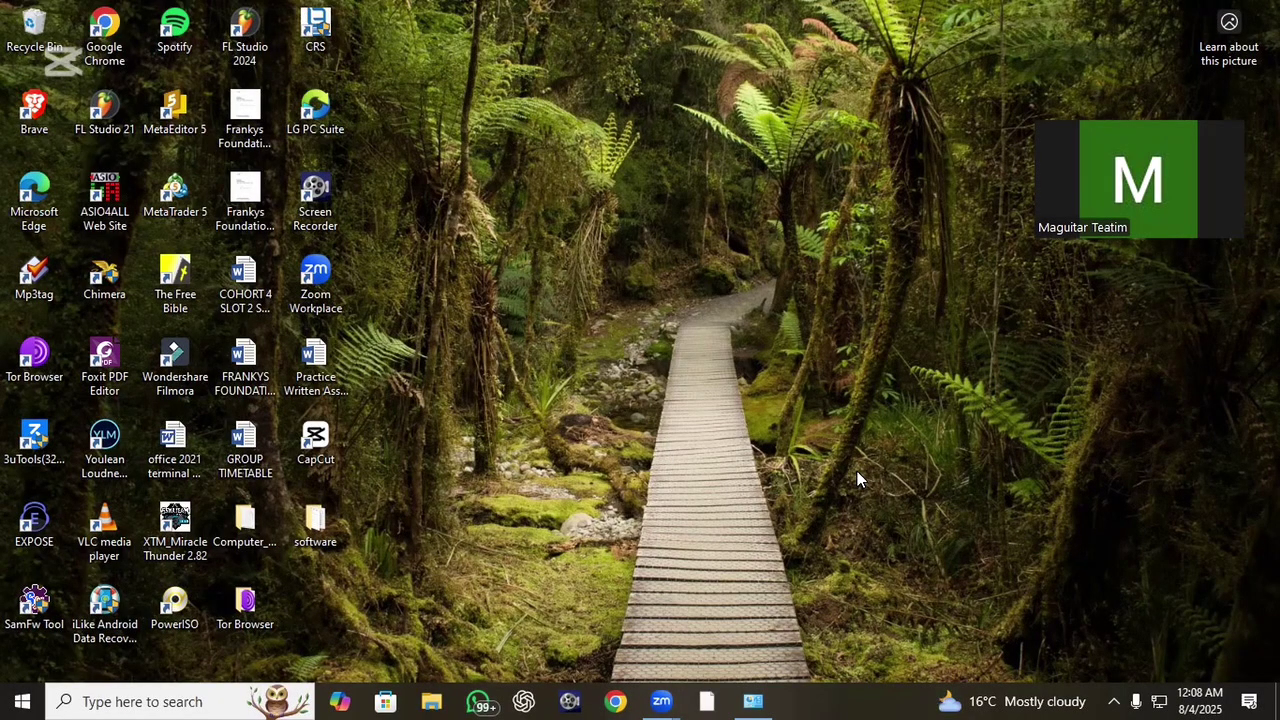
key(Right)
Step: Launch cmd from the Run box and run sfc/scannow, which is refused without administrator rights
key(super+r)
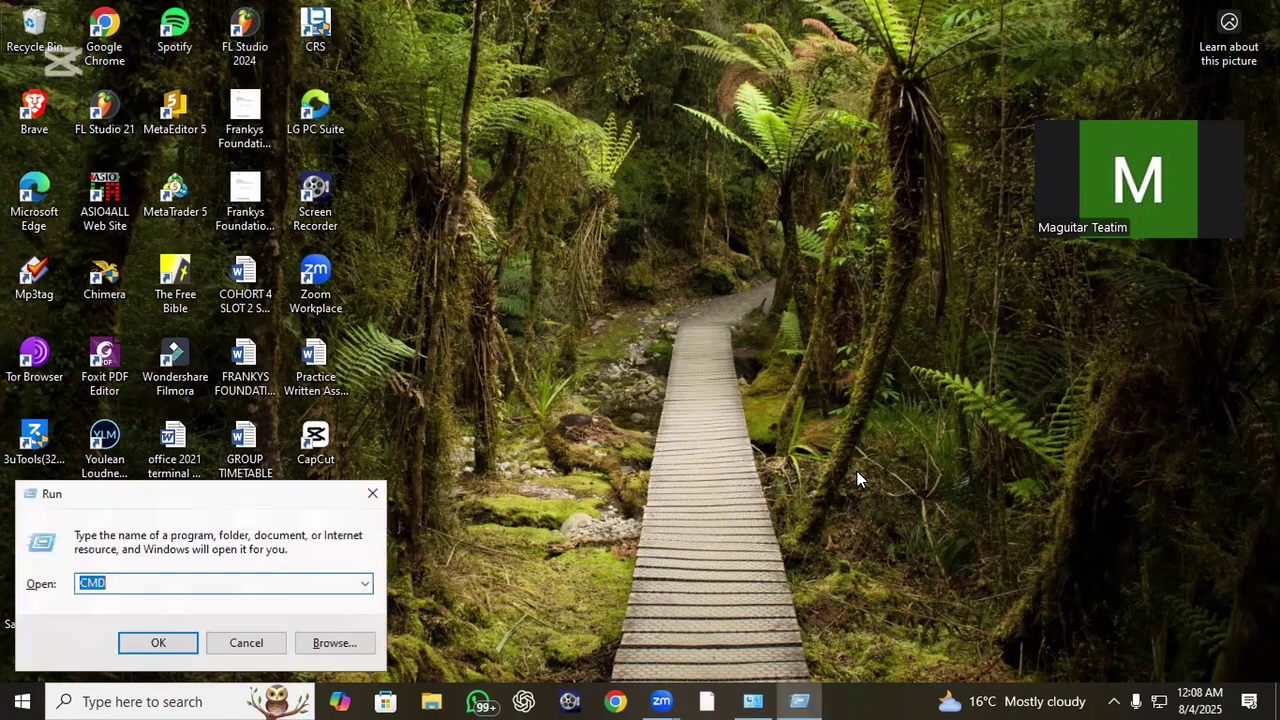
key(BackSpace)
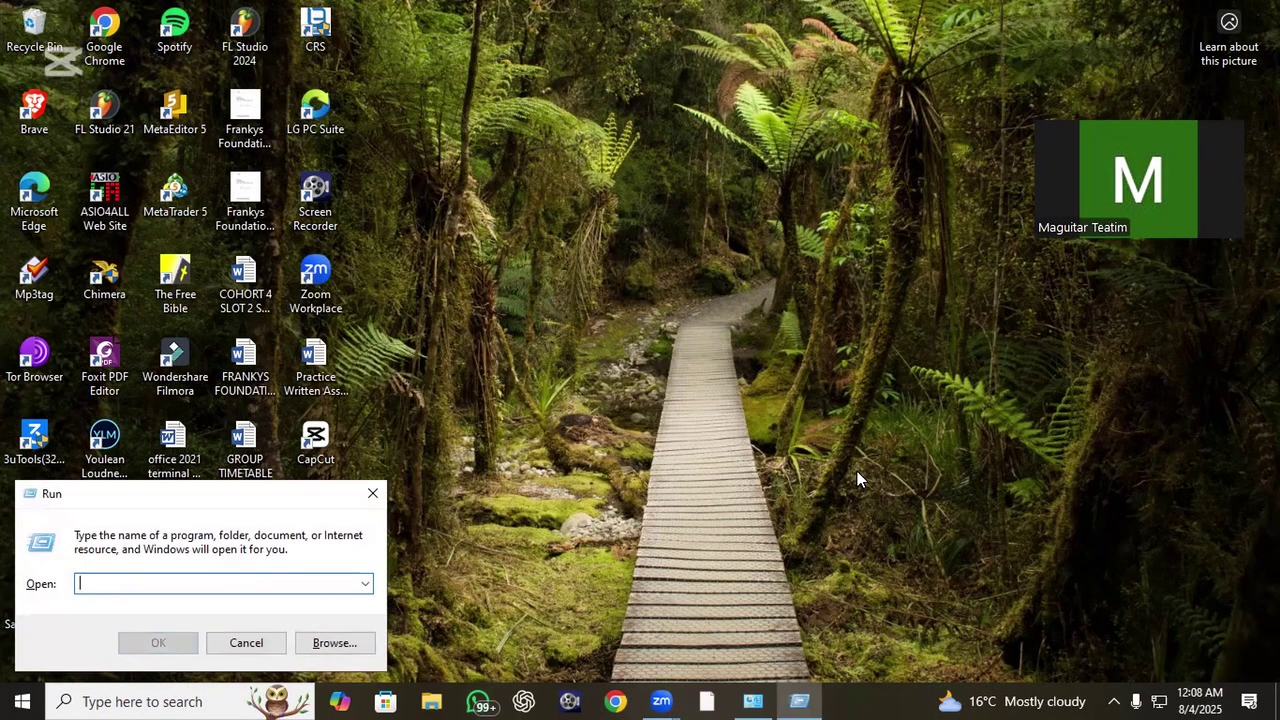
text(cmd)
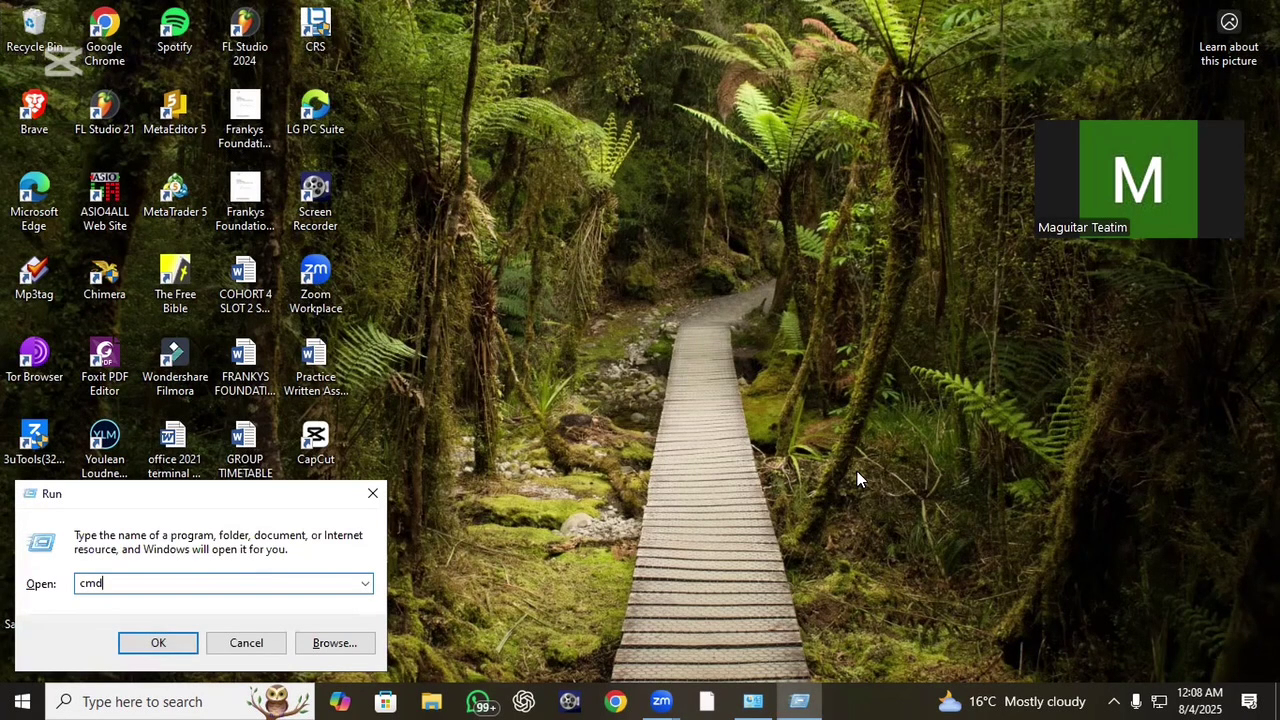
key(Return)
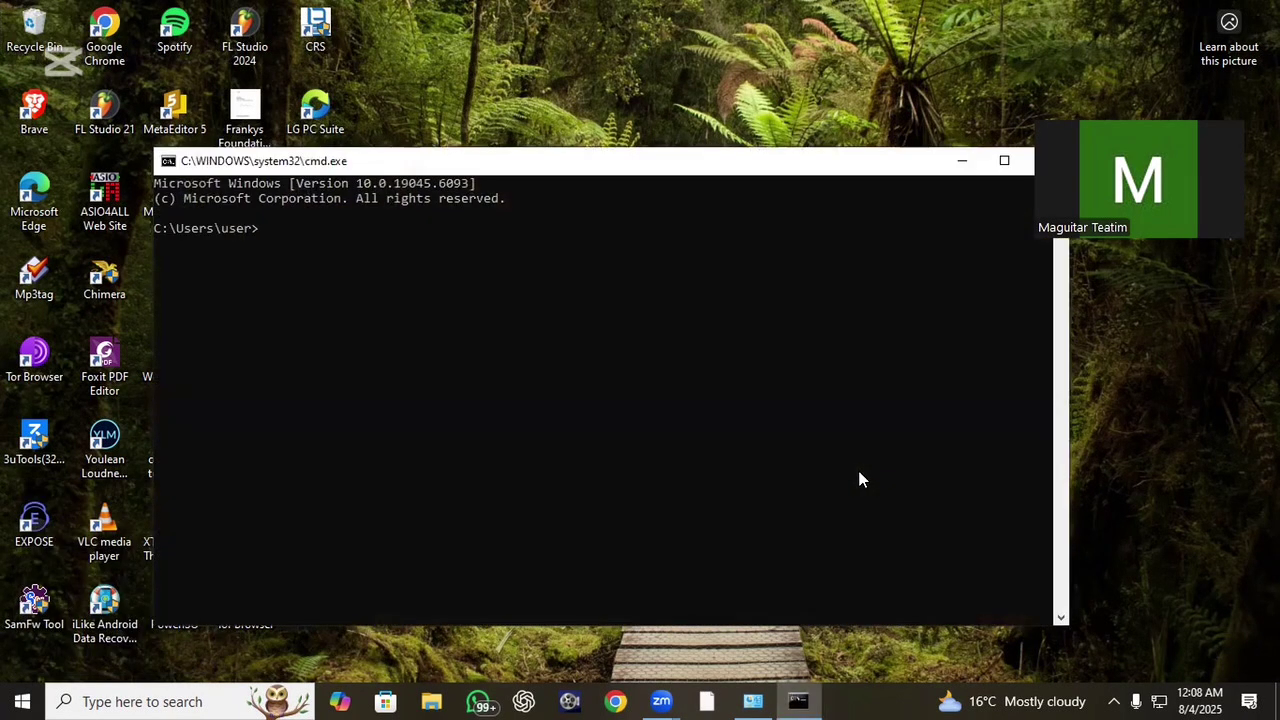
text(sfc/scannow)
key(Return)
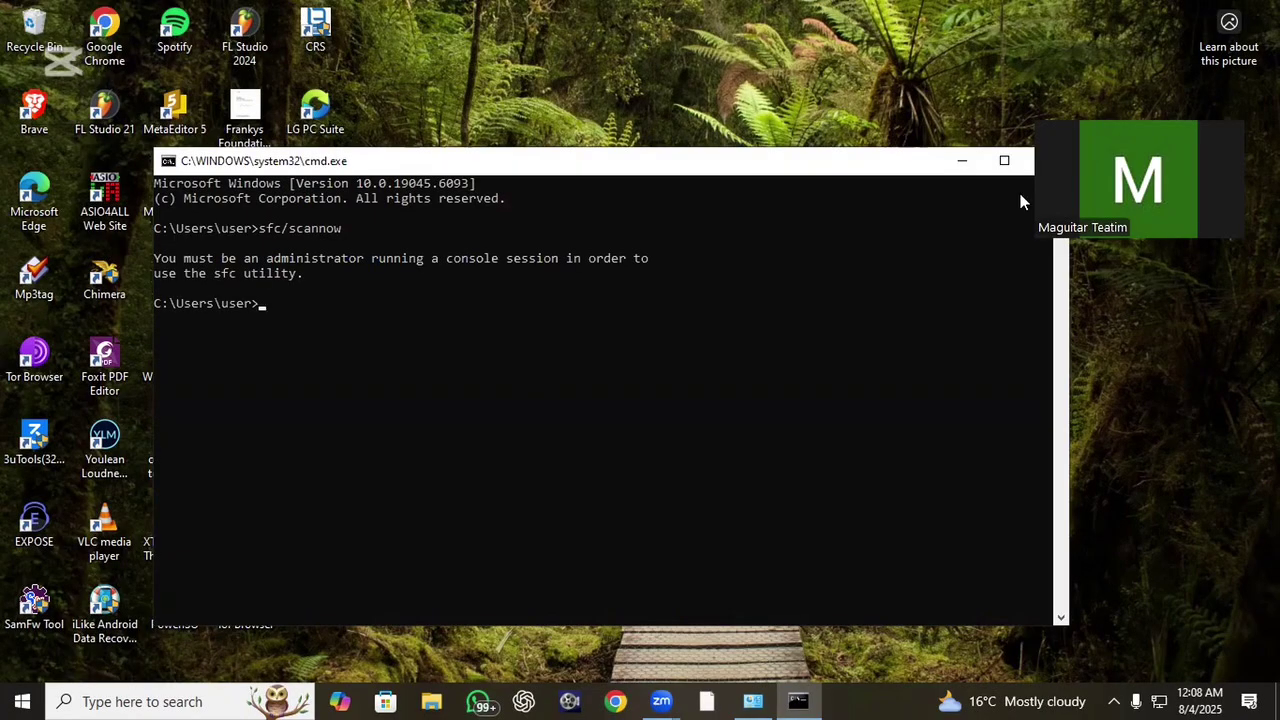
Step: Close Command Prompt, then open and dismiss the search panel and the Win+X system tools menu
key(alt+F4)
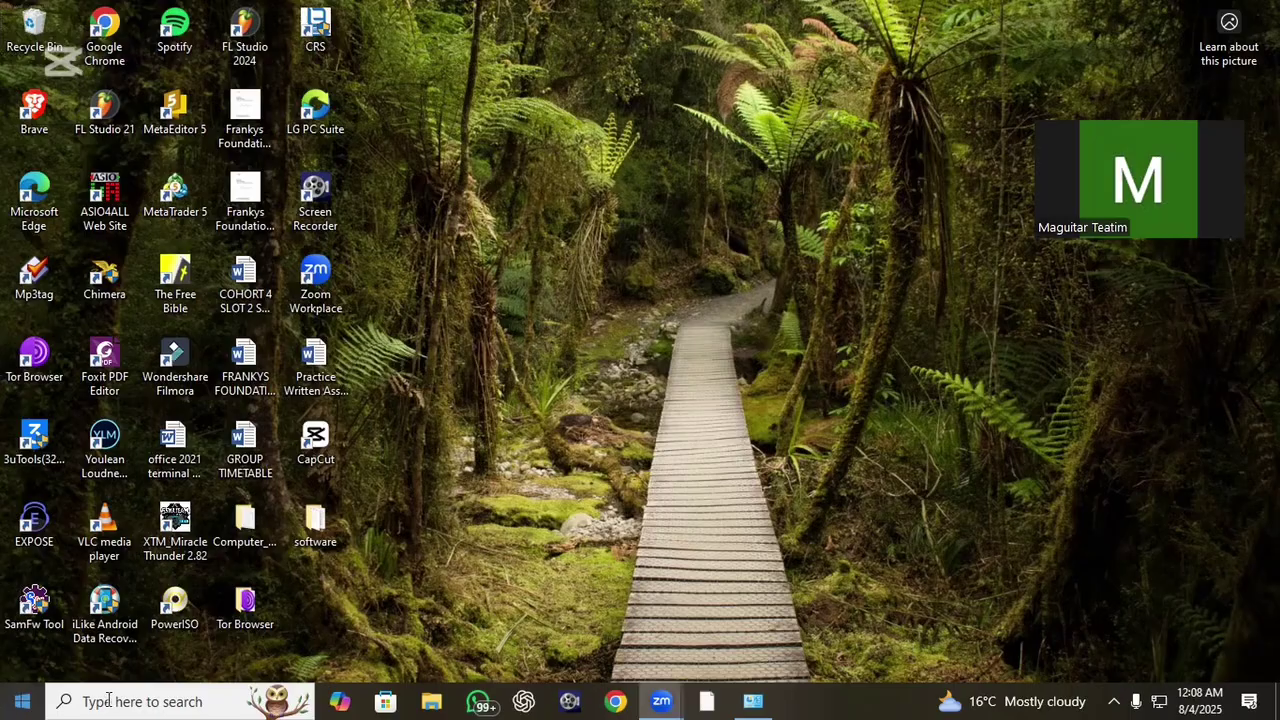
click(130, 701)
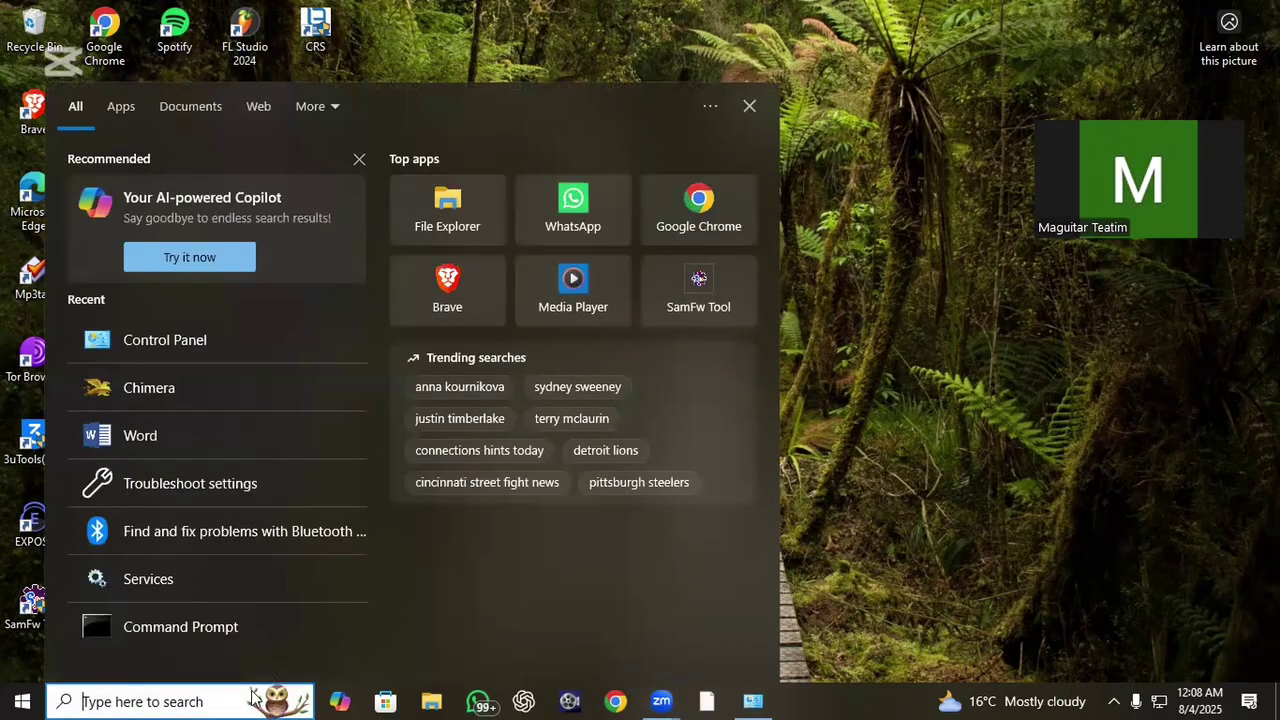
click(749, 106)
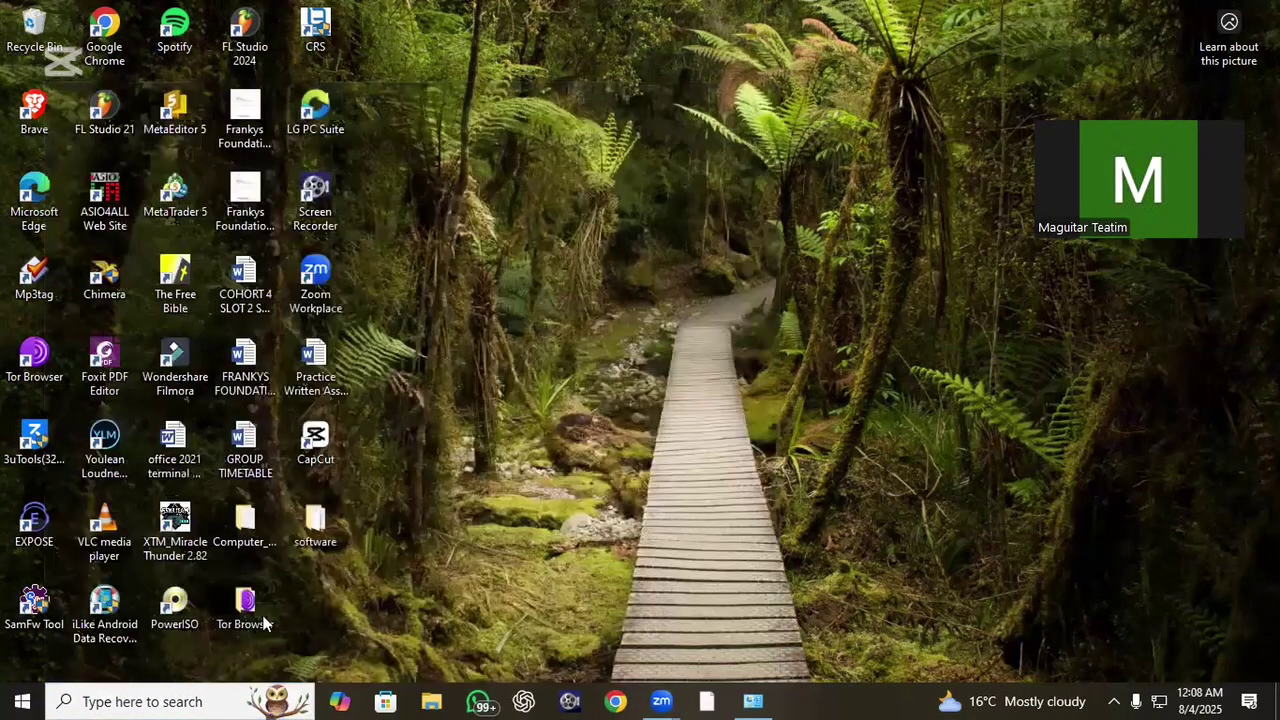
right_click(22, 701)
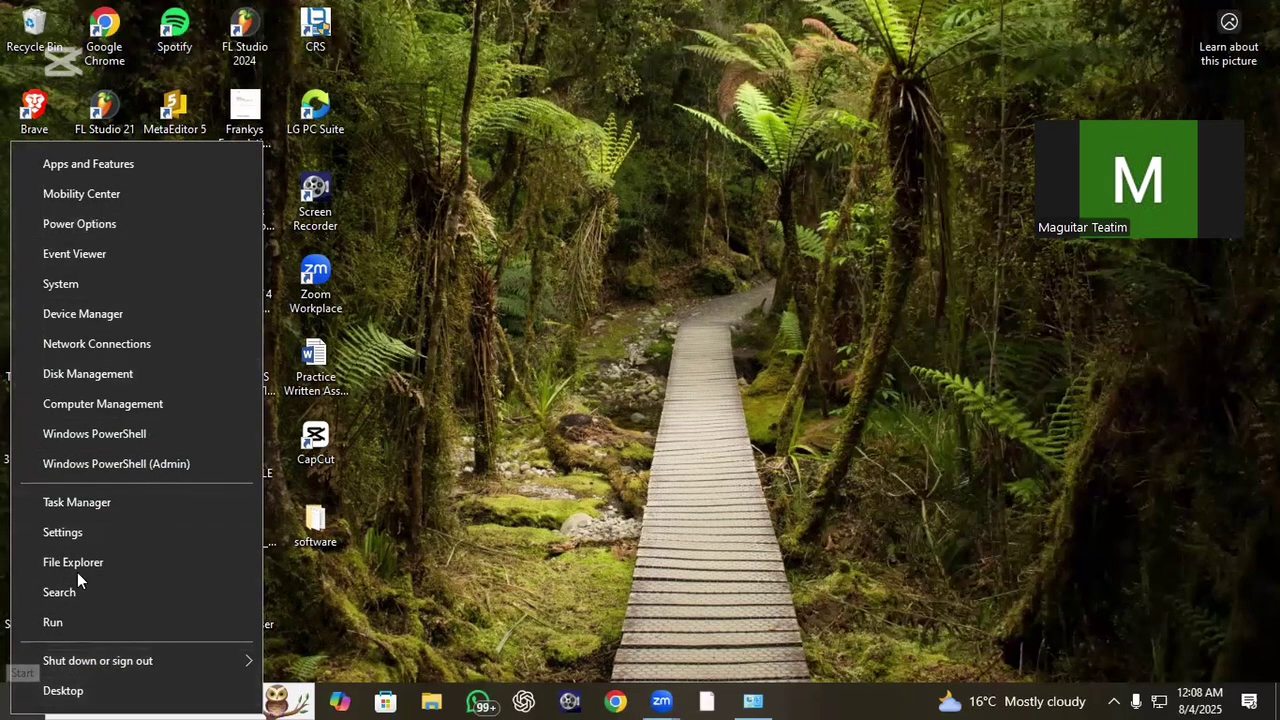
click(320, 518)
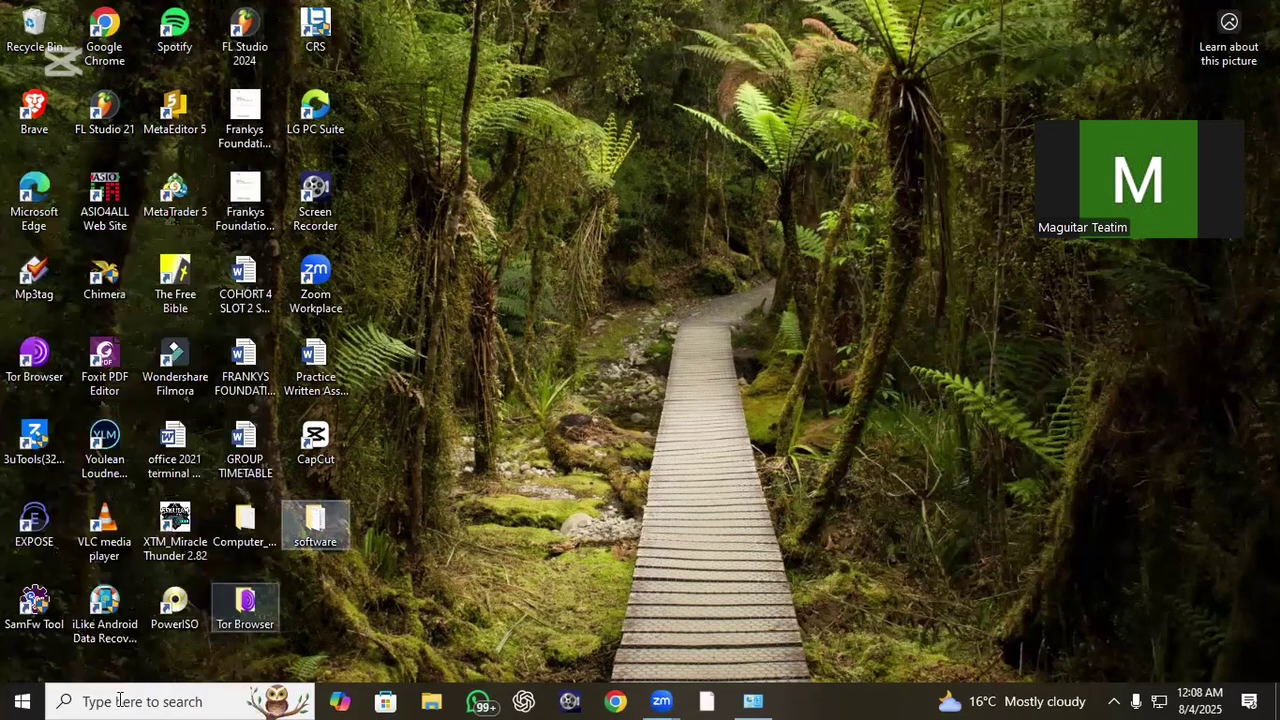
Step: Open and close Run from the Win+X menu, then bring the Win+X menu back up
right_click(22, 701)
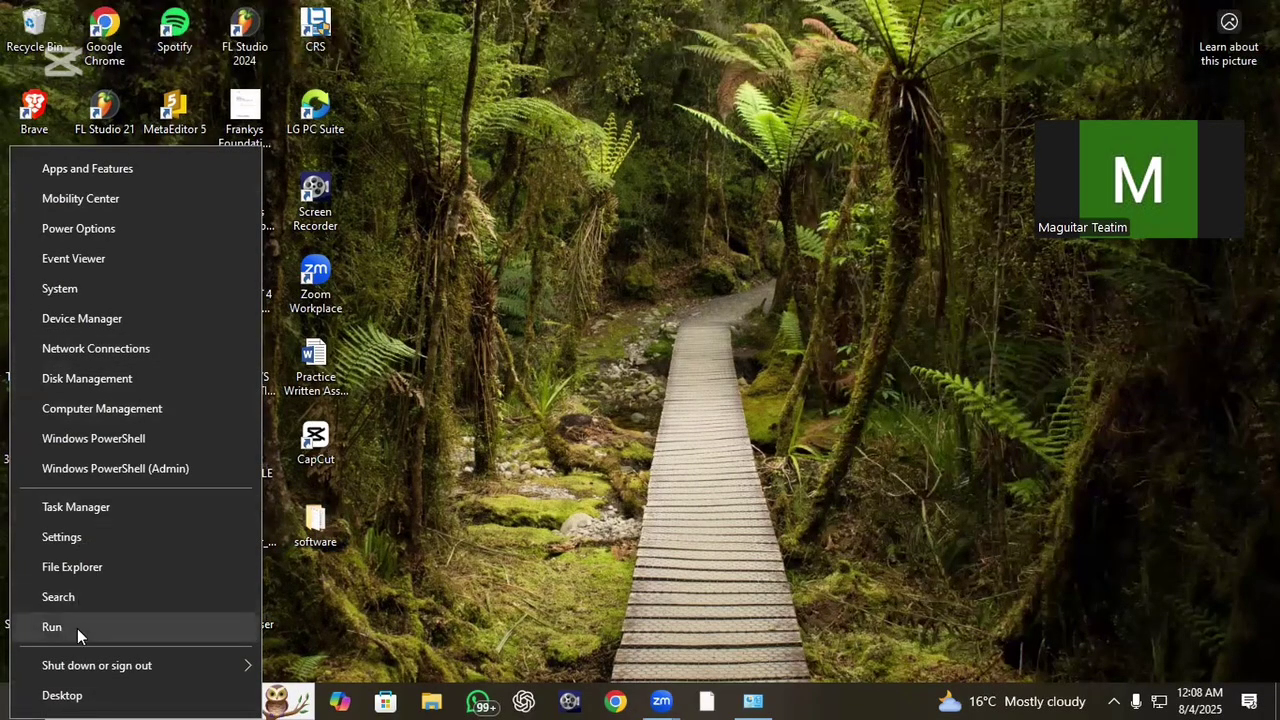
click(52, 627)
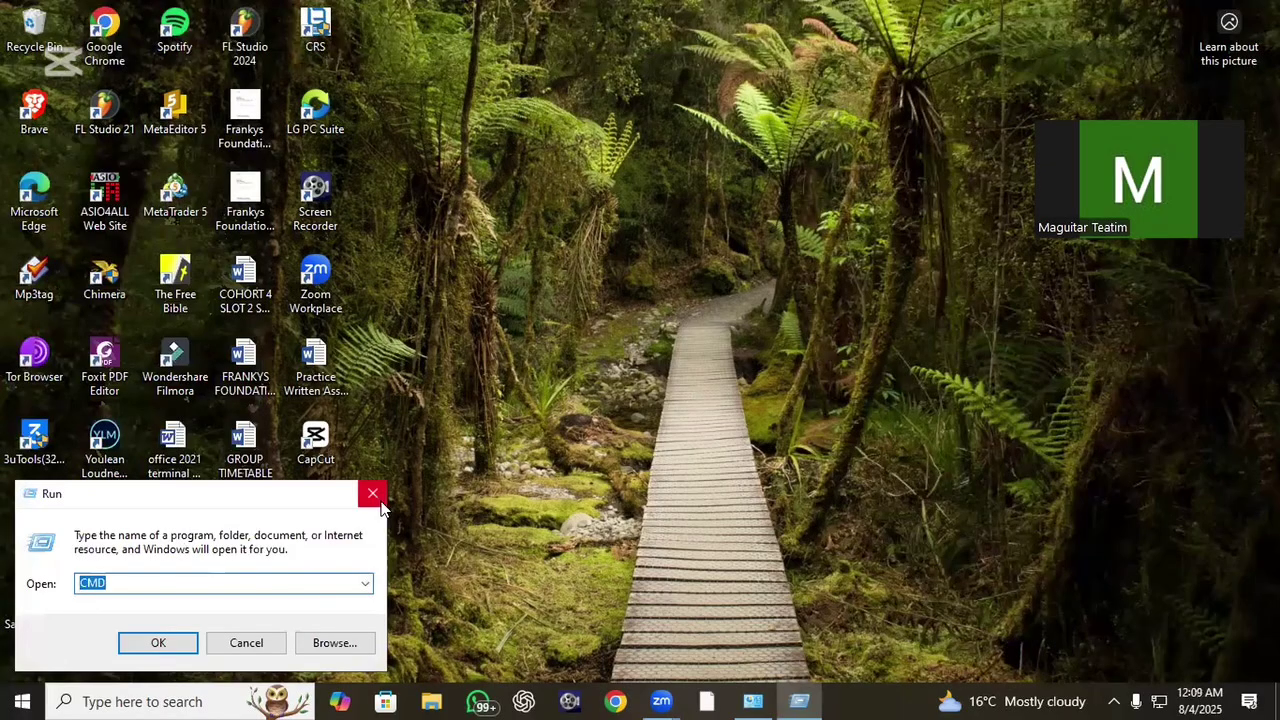
click(372, 494)
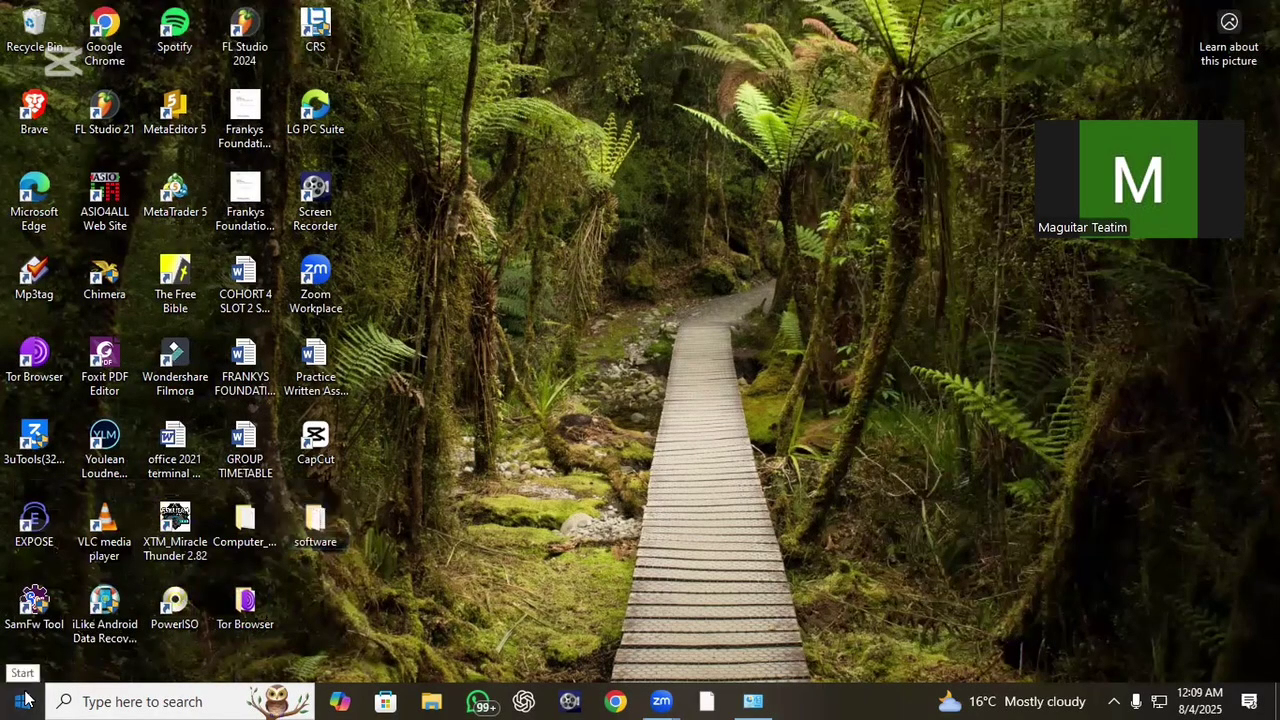
click(22, 701)
right_click(22, 701)
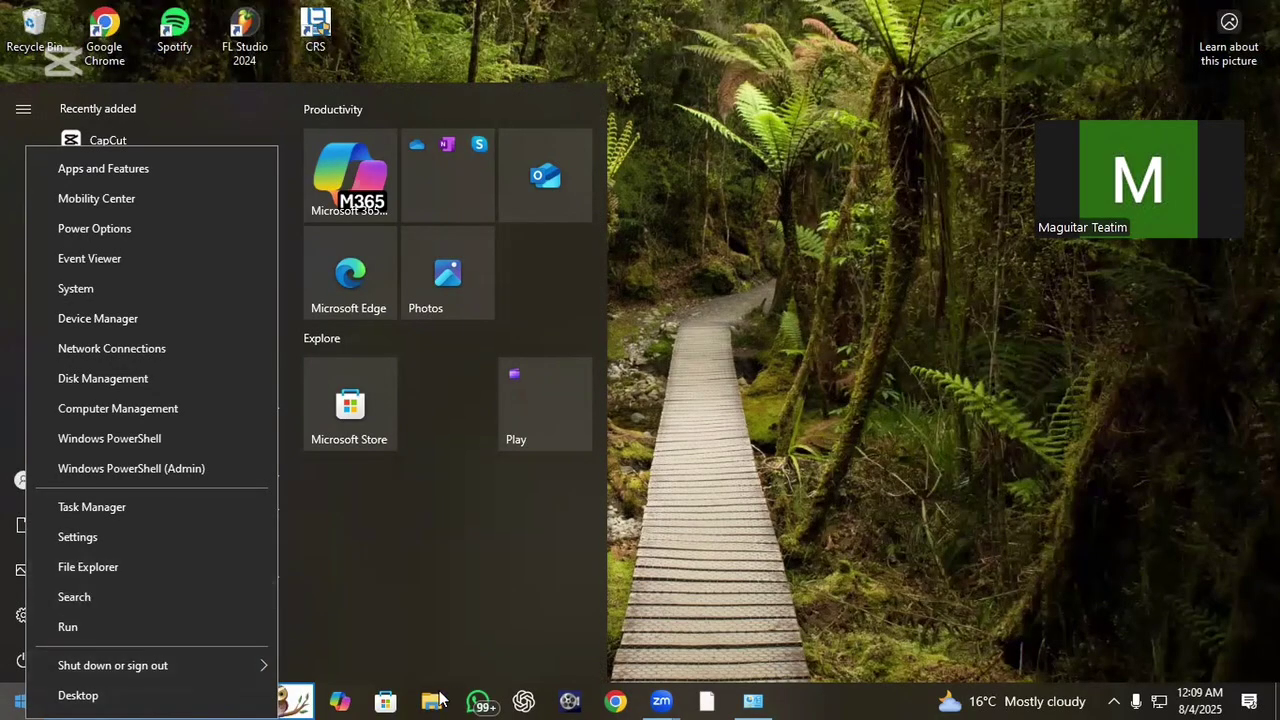
Step: Launch Task Manager, expand it to full details, and scroll through the Processes list
click(129, 513)
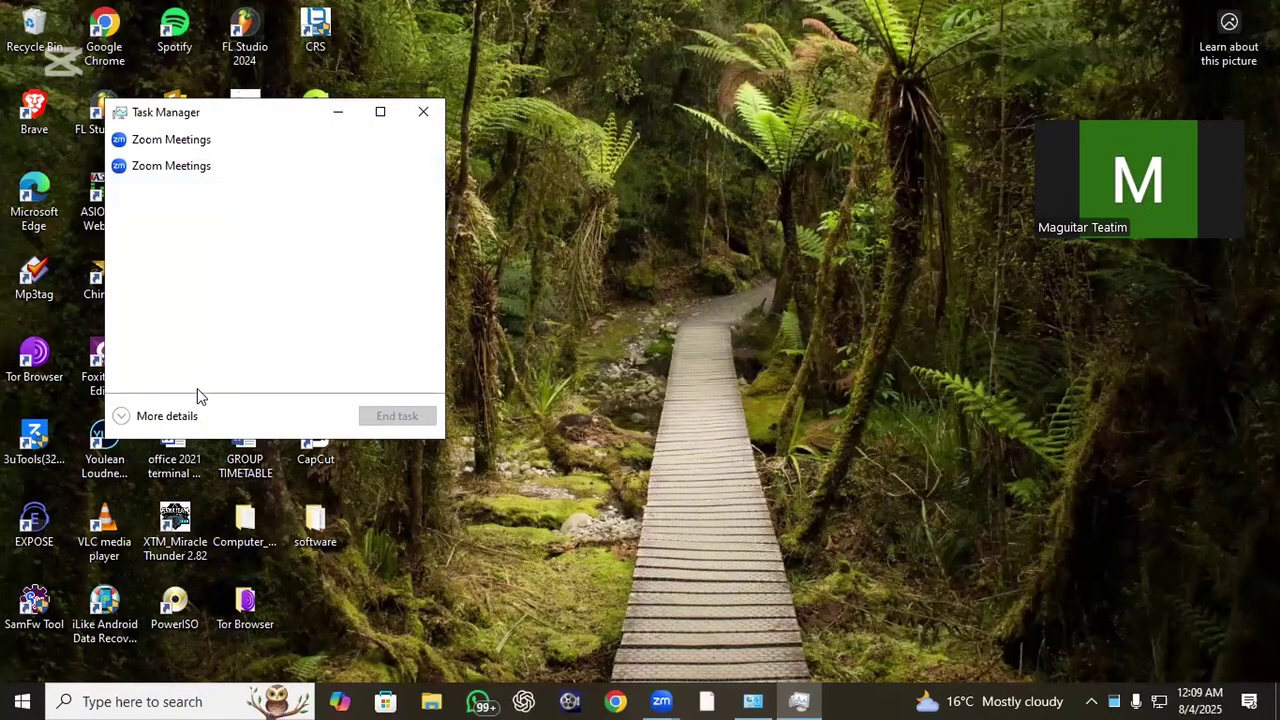
click(123, 417)
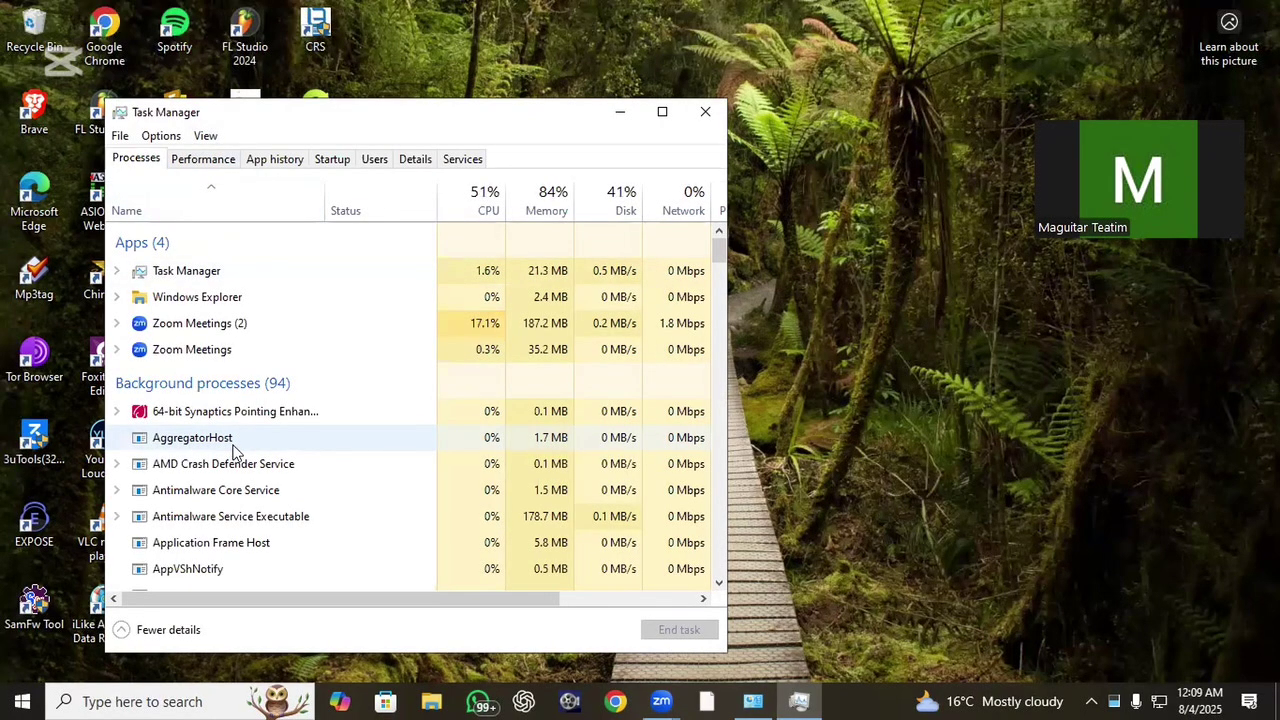
scroll(229, 449, down, 2)
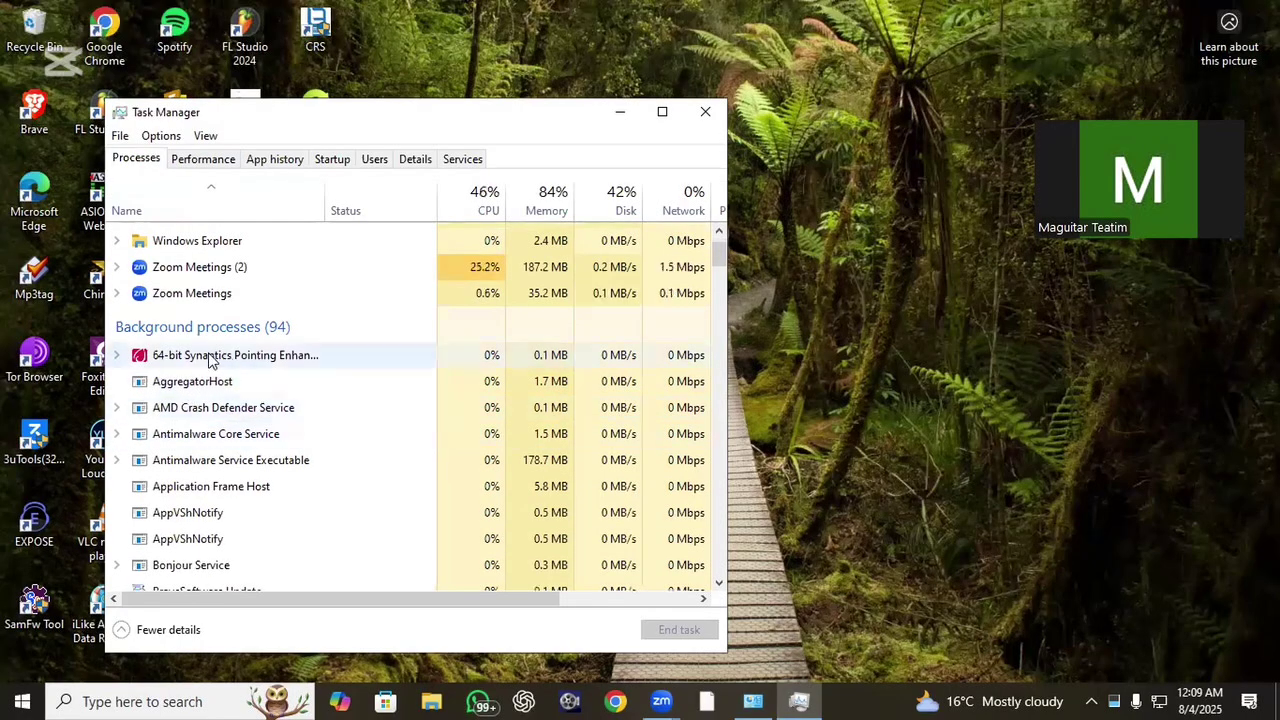
scroll(222, 462, down, 1)
scroll(222, 462, down, 3)
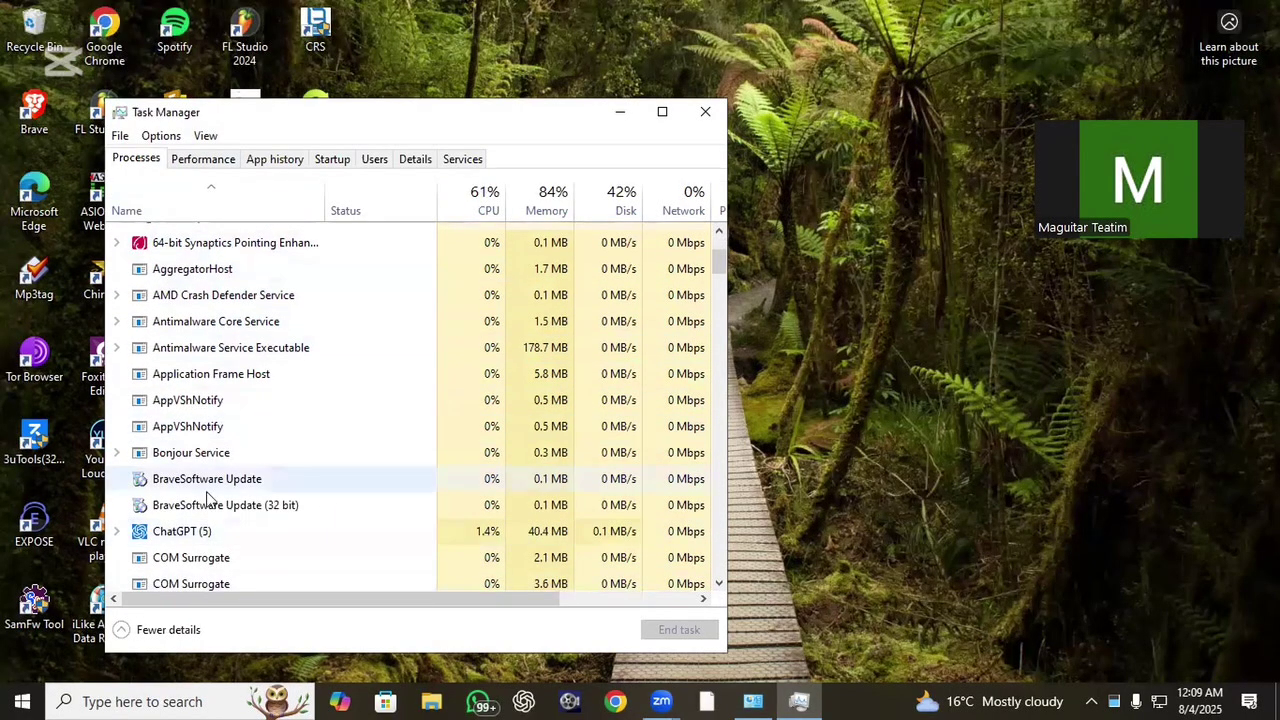
scroll(214, 500, up, 3)
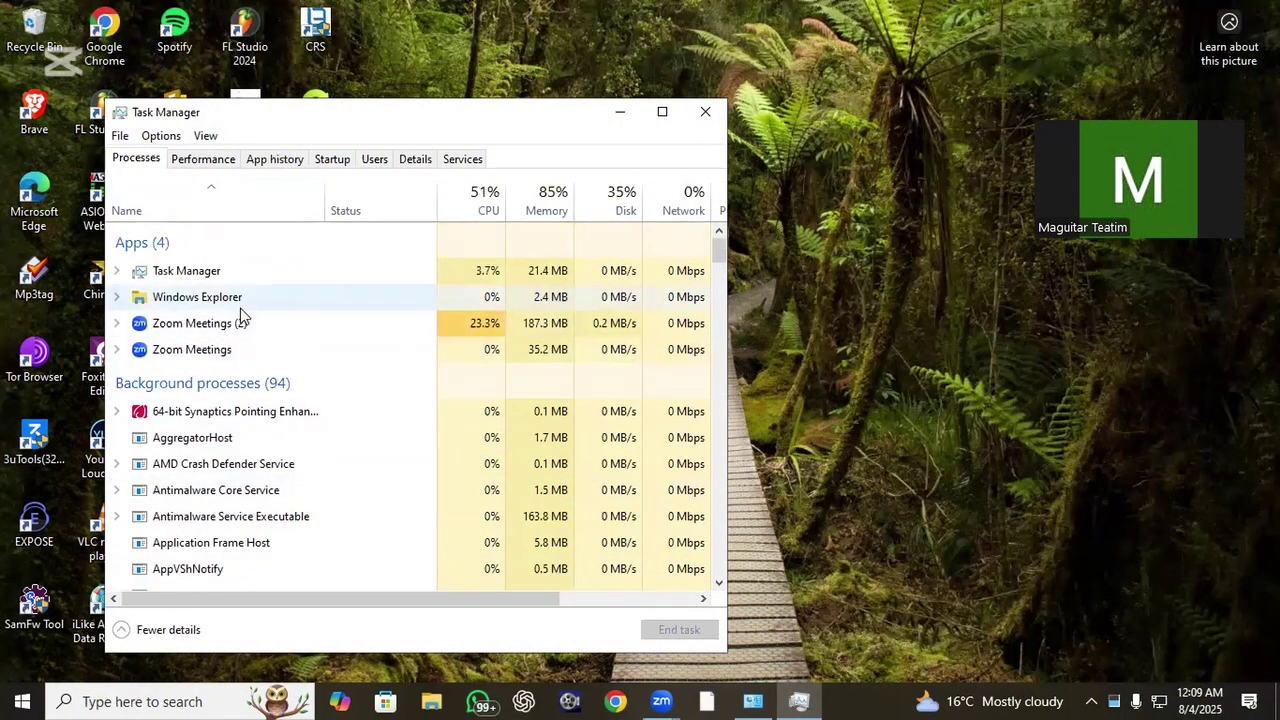
Step: Review CPU, Memory, Disk 0, Disk 1 and Ethernet performance, then view App history
click(206, 160)
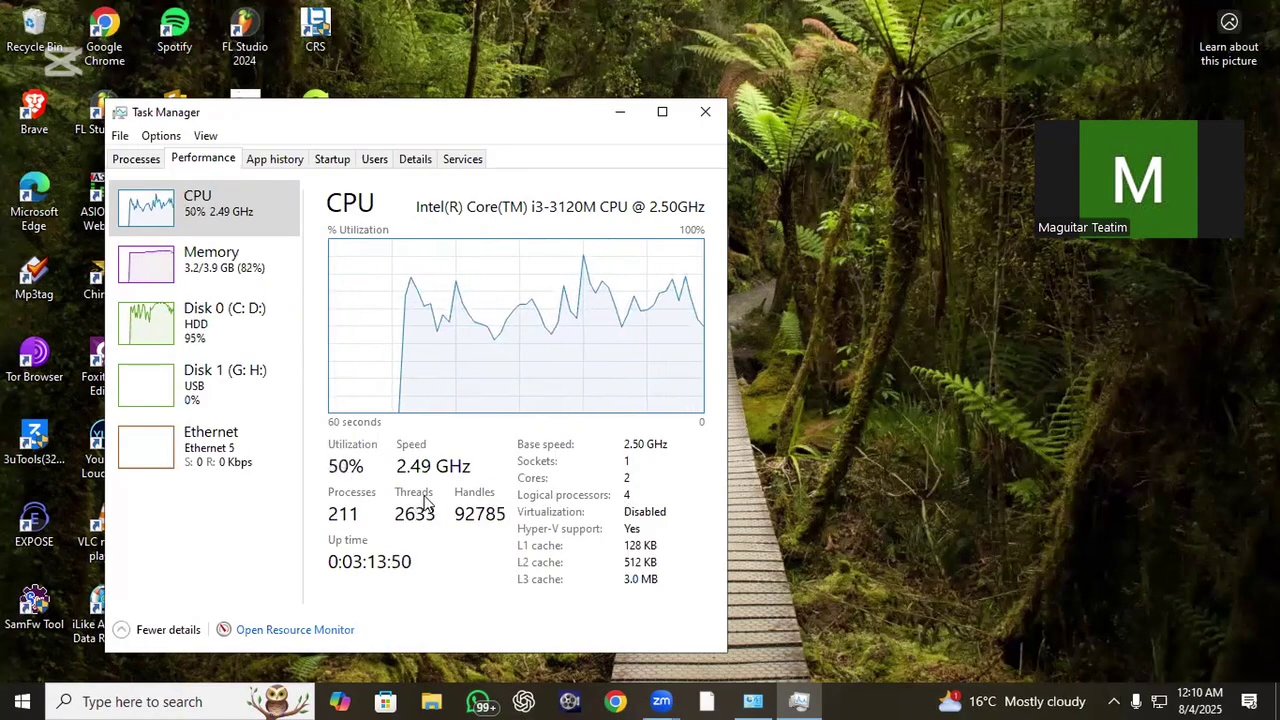
click(250, 266)
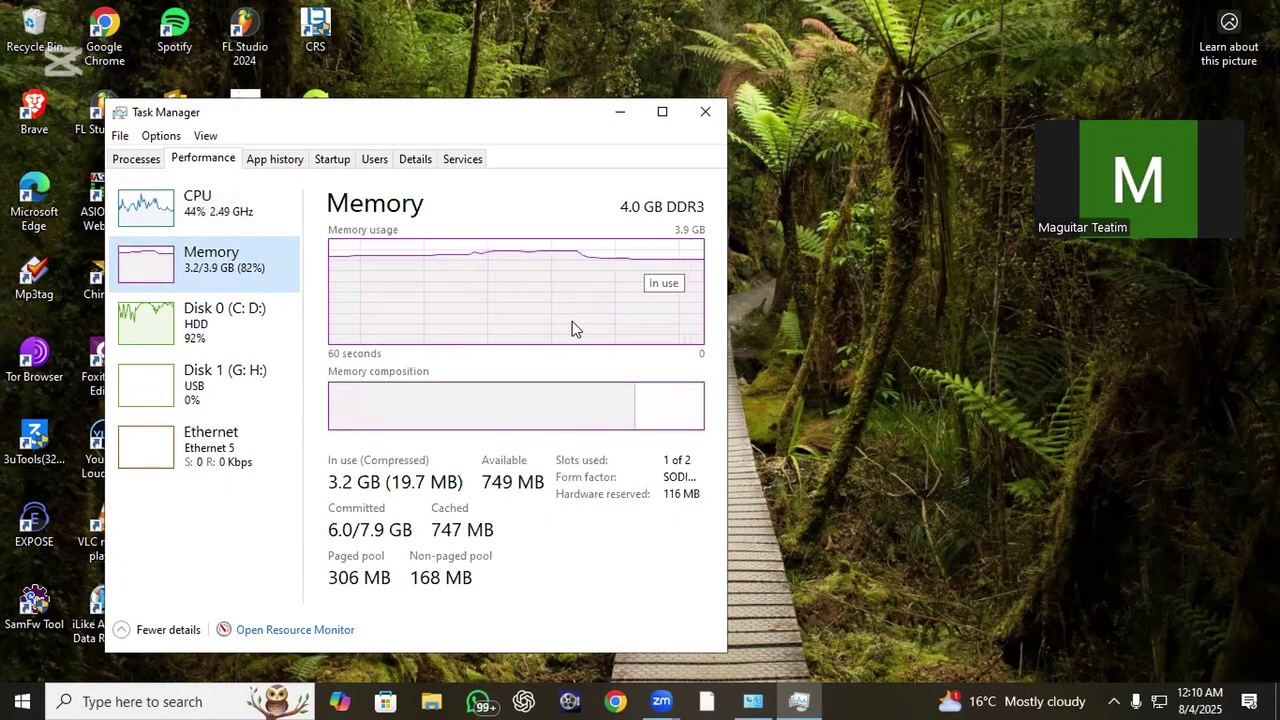
click(251, 336)
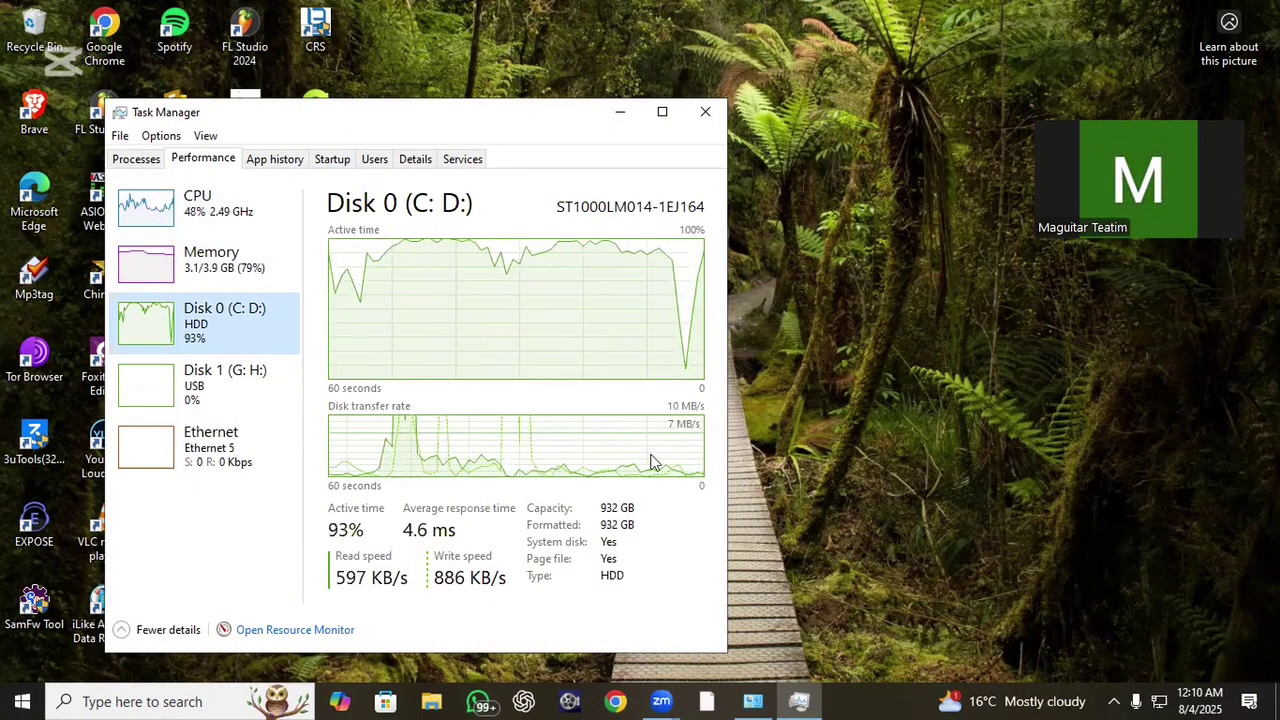
click(262, 380)
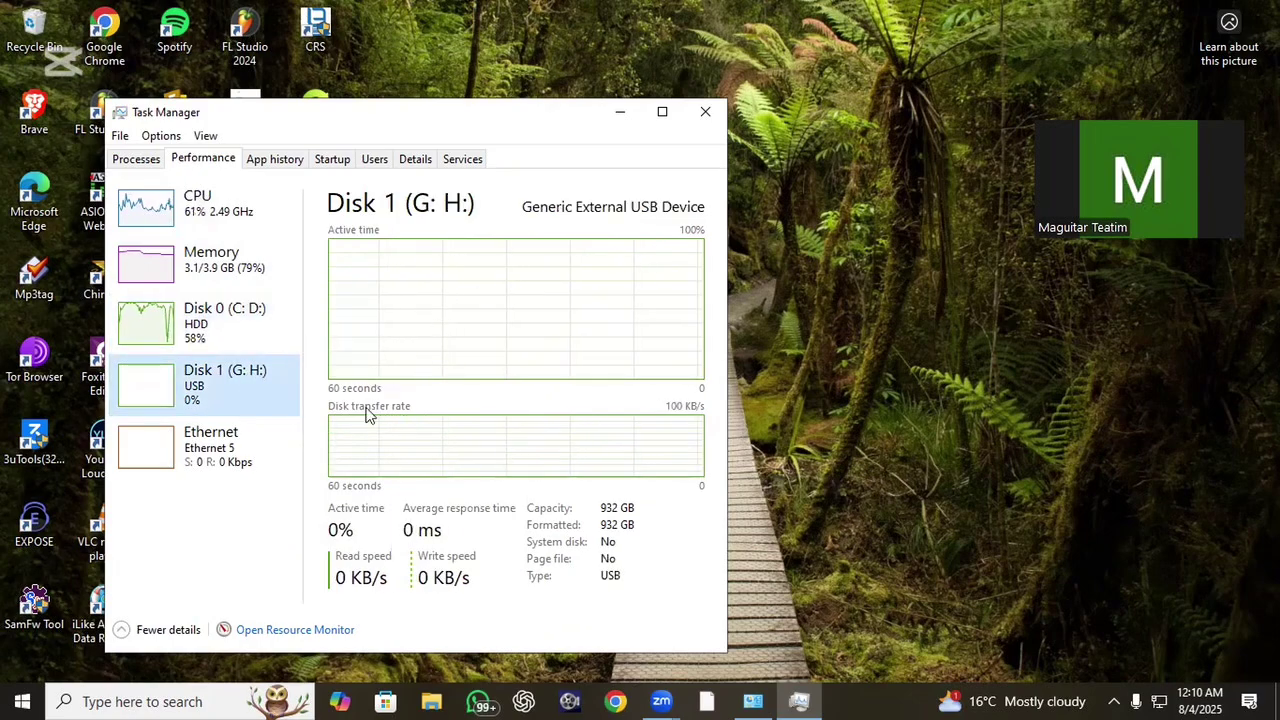
click(185, 455)
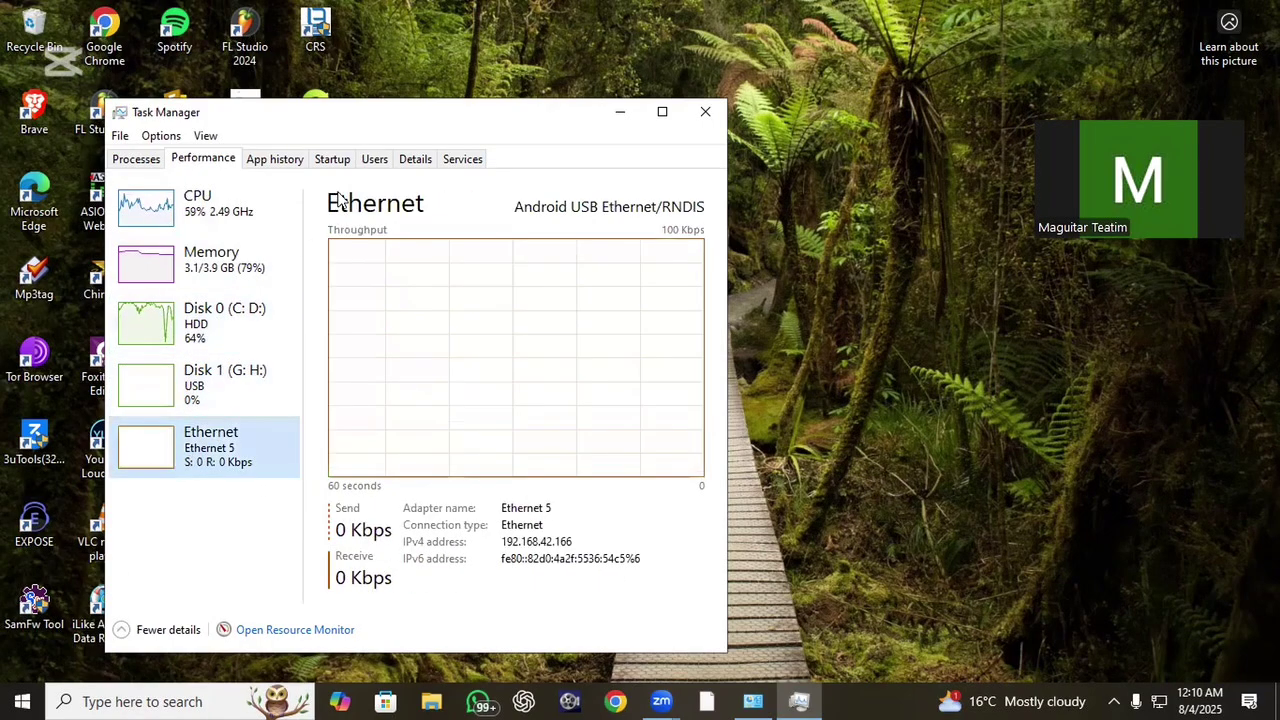
click(256, 164)
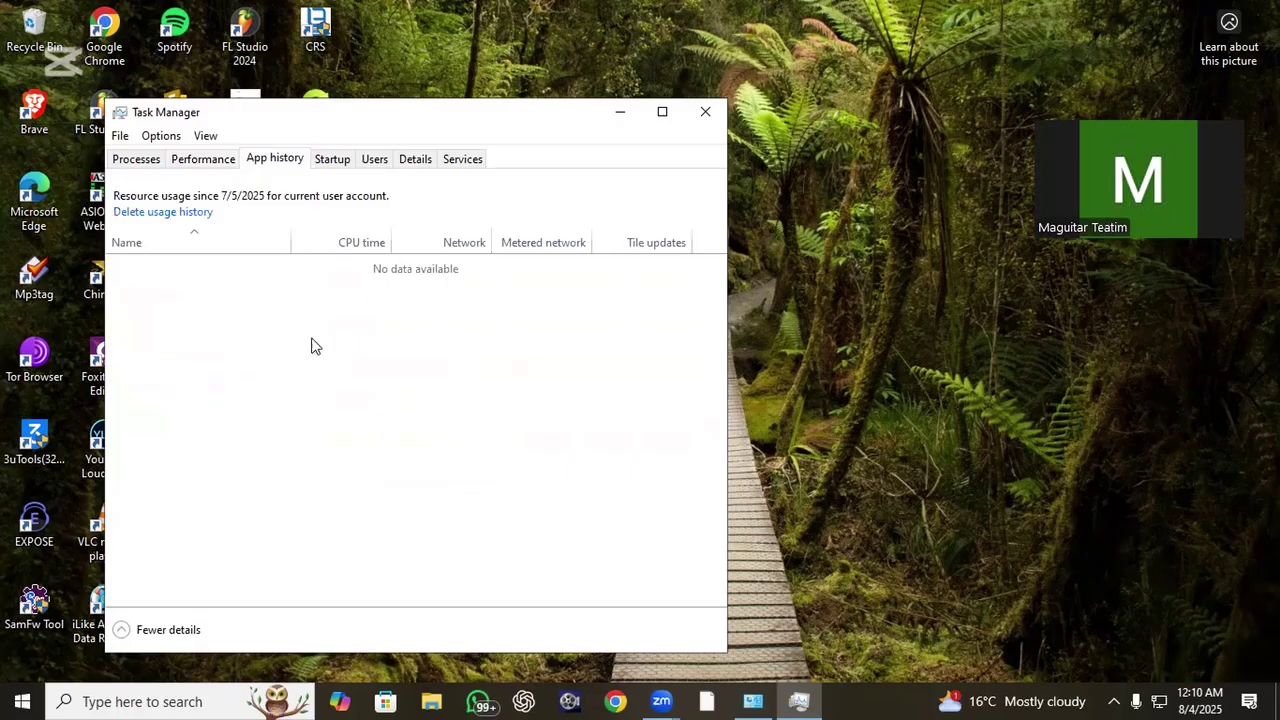
Step: Disable Spotify and PowerISO as startup apps
click(332, 160)
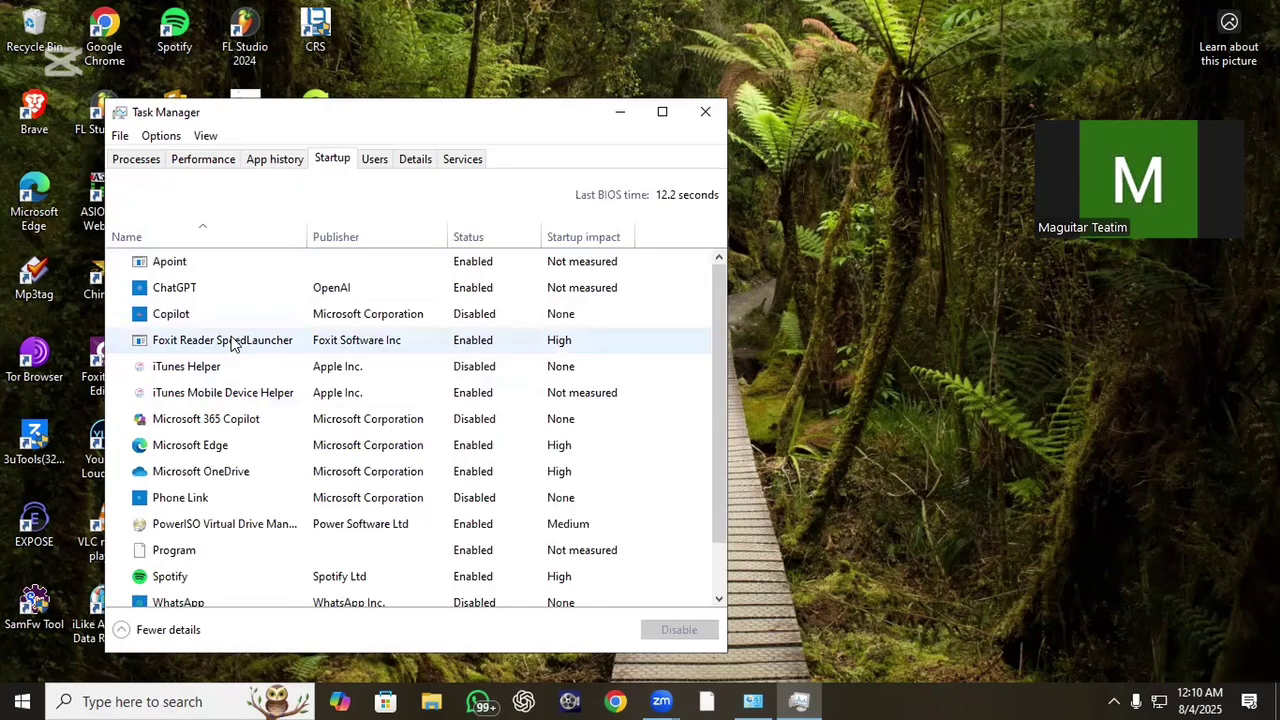
scroll(366, 334, down, 1)
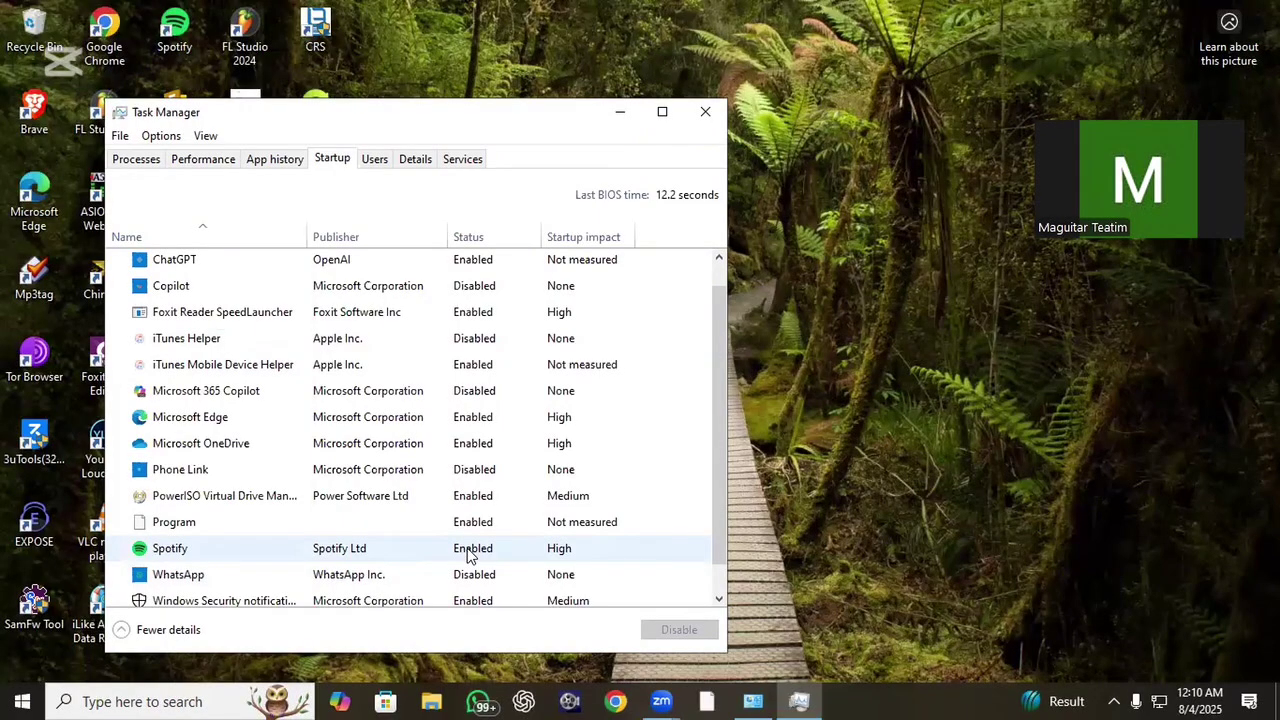
right_click(468, 556)
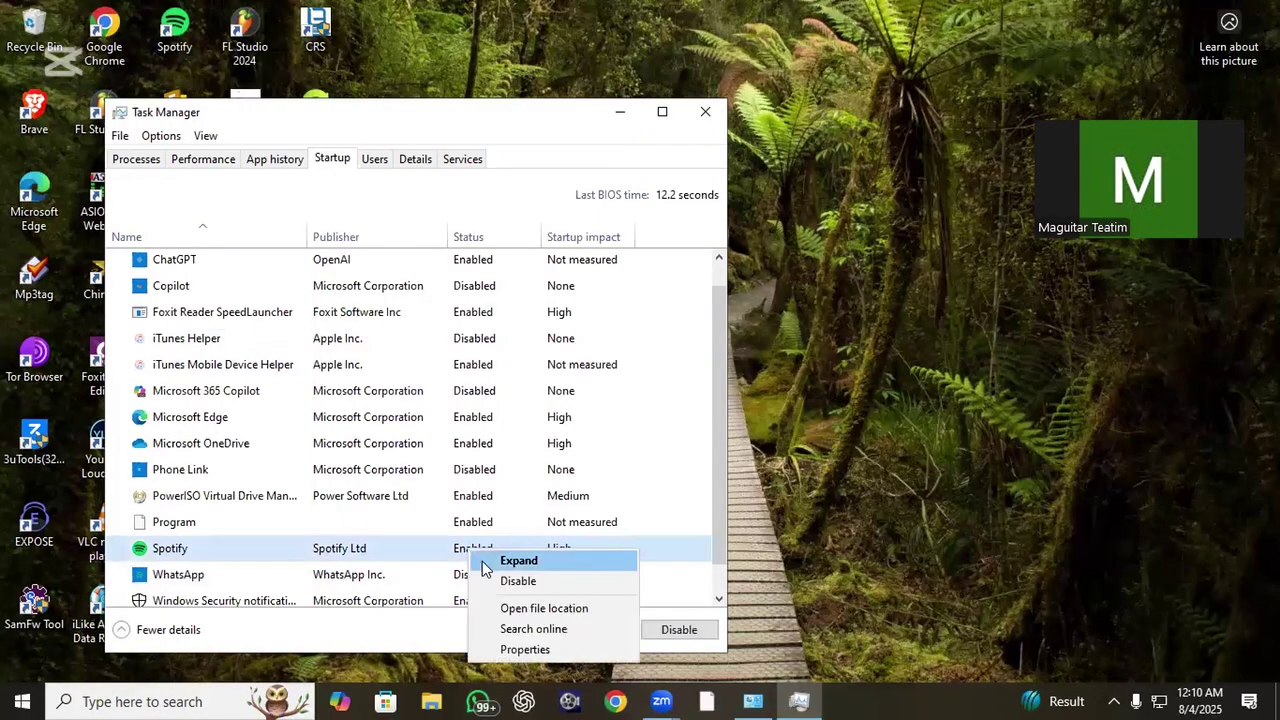
click(503, 589)
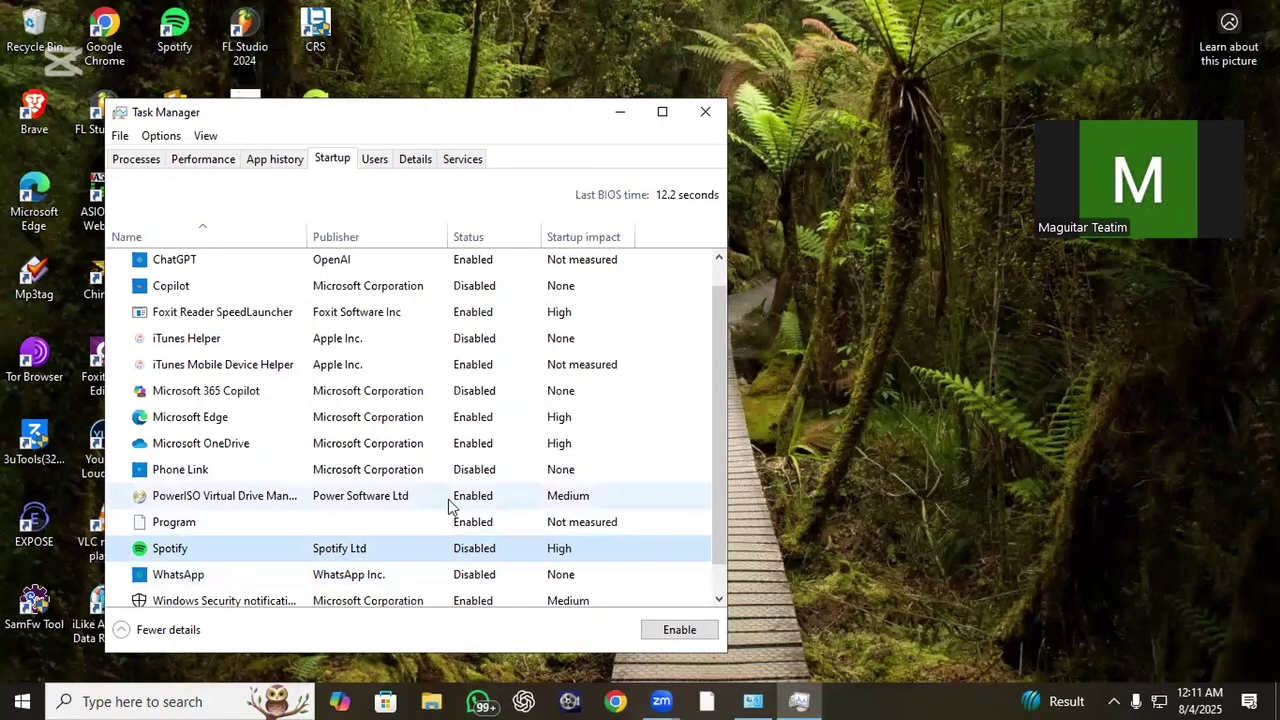
right_click(494, 500)
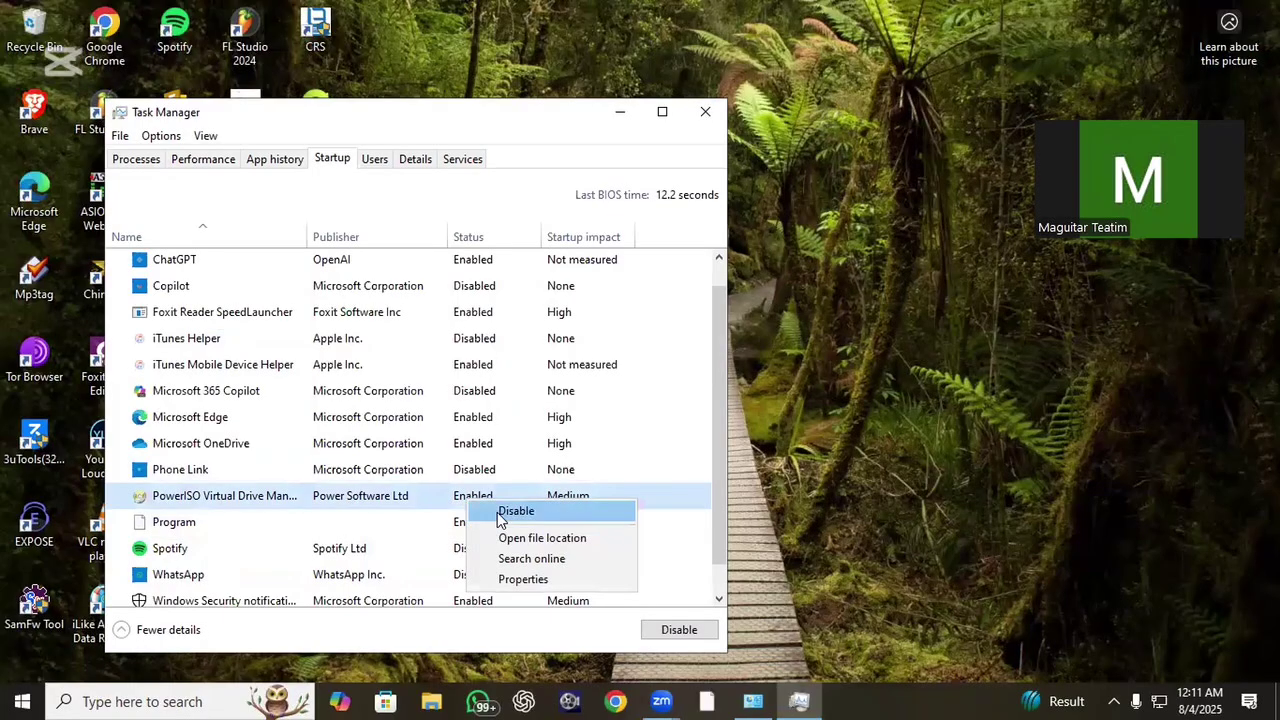
click(510, 512)
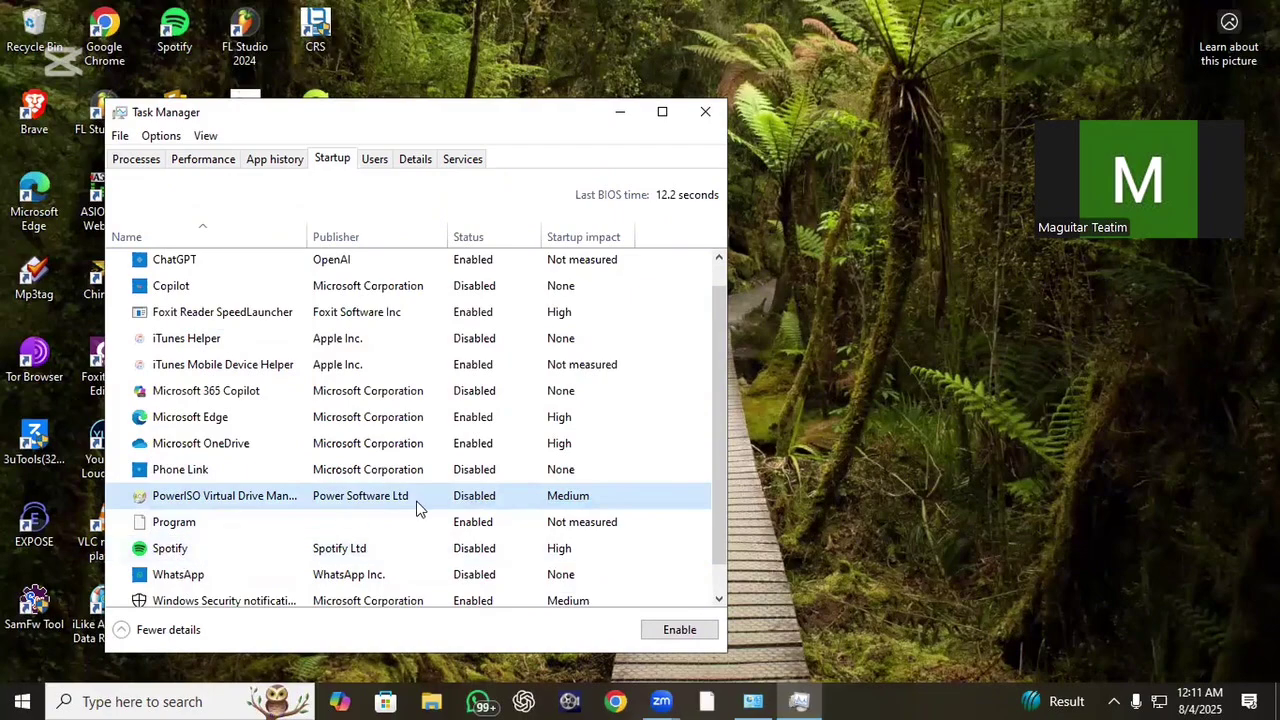
Step: Disable Microsoft Edge, Foxit Reader SpeedLauncher and ChatGPT at startup
right_click(448, 420)
click(504, 451)
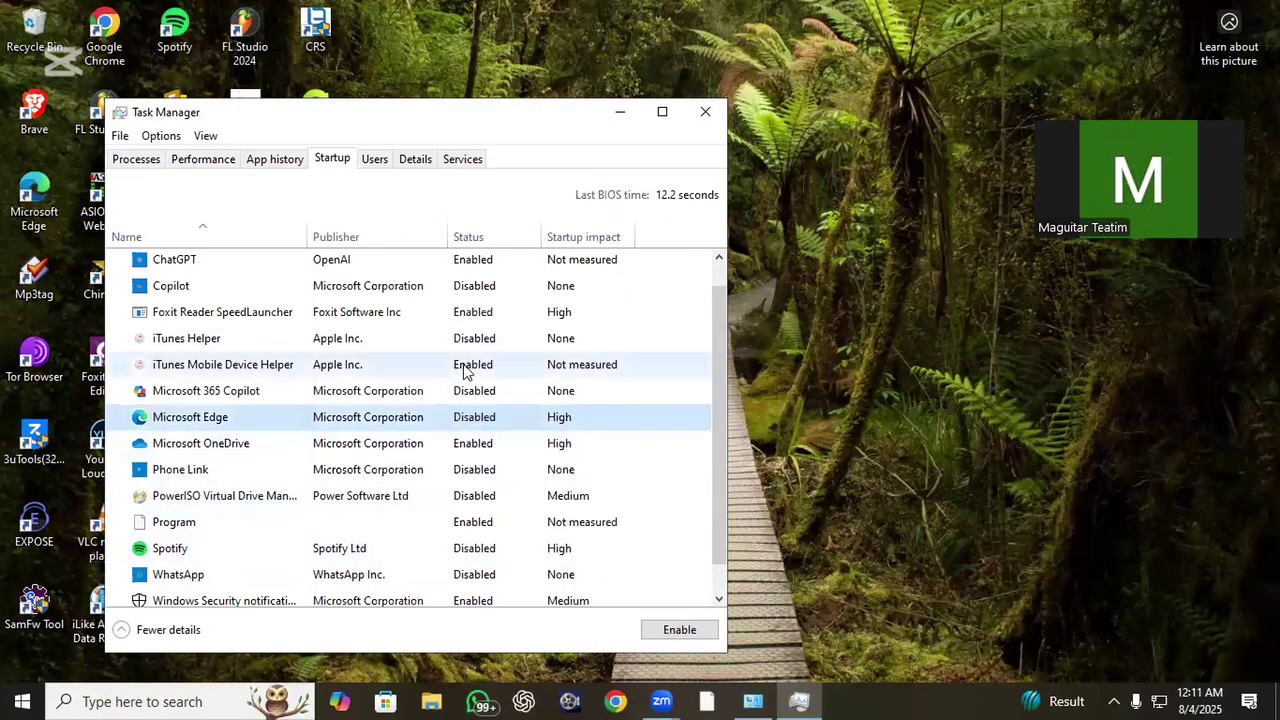
right_click(470, 314)
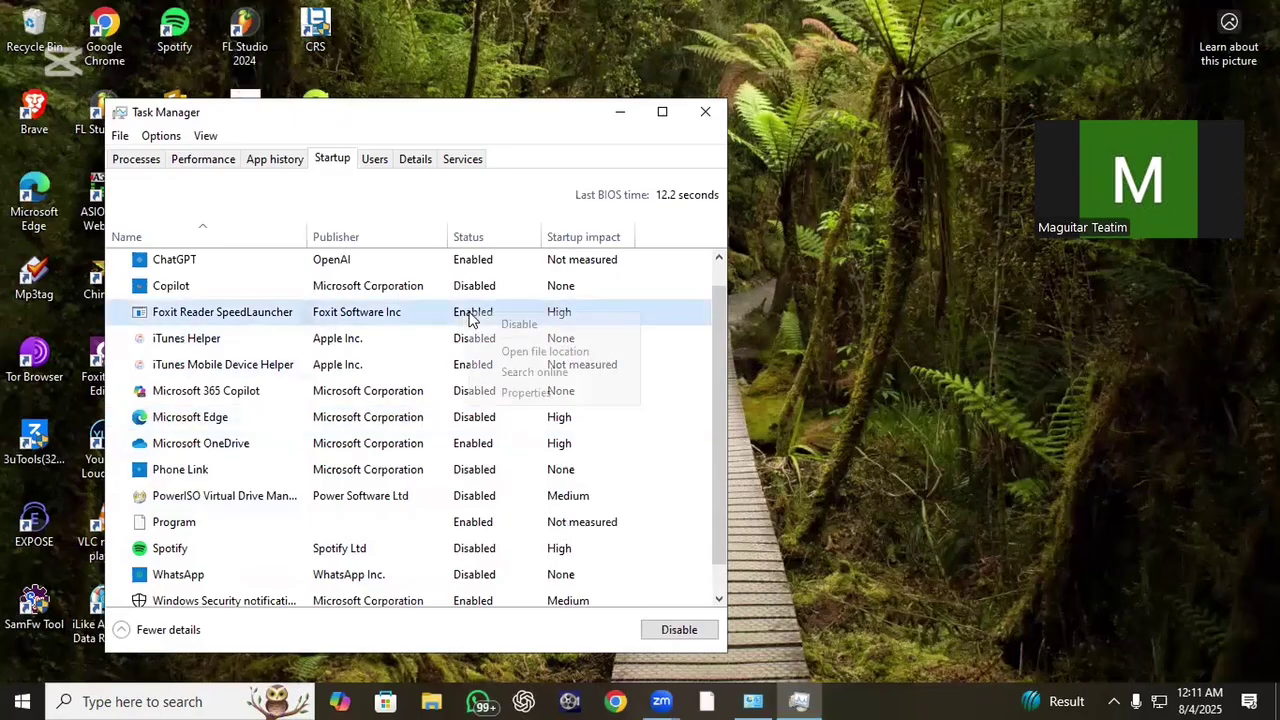
click(521, 326)
scroll(500, 380, up, 1)
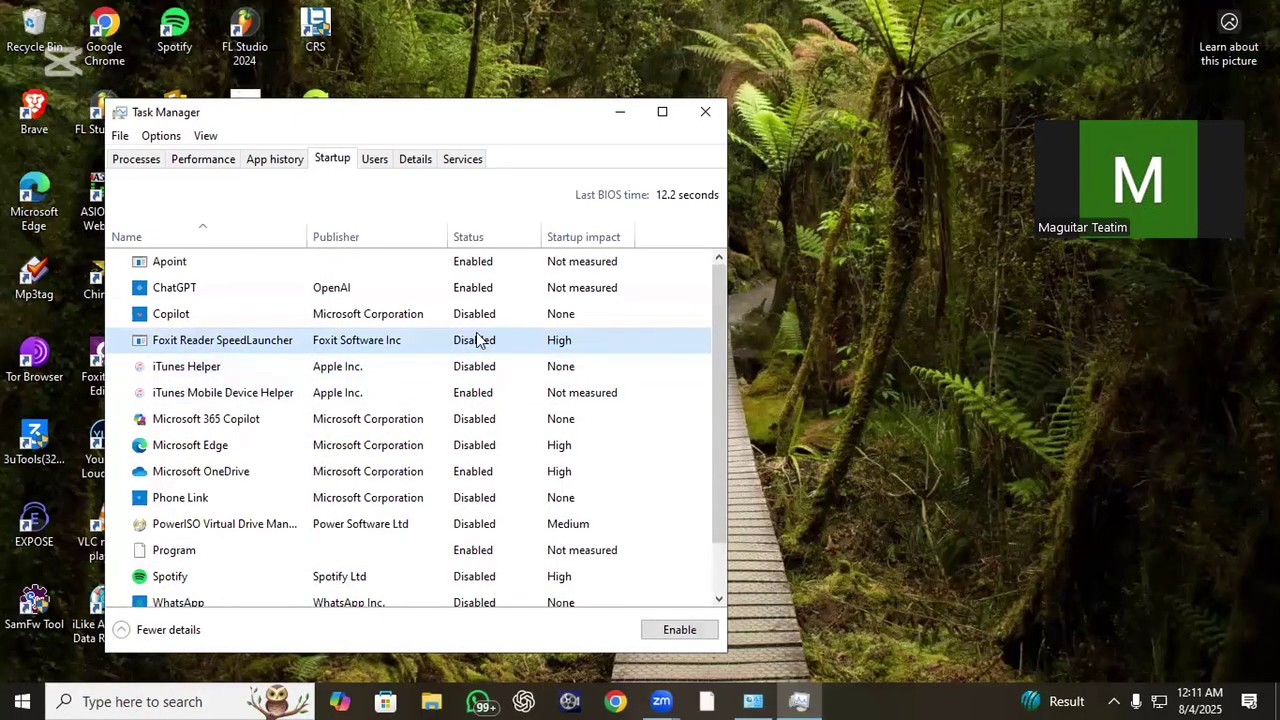
click(468, 290)
right_click(494, 292)
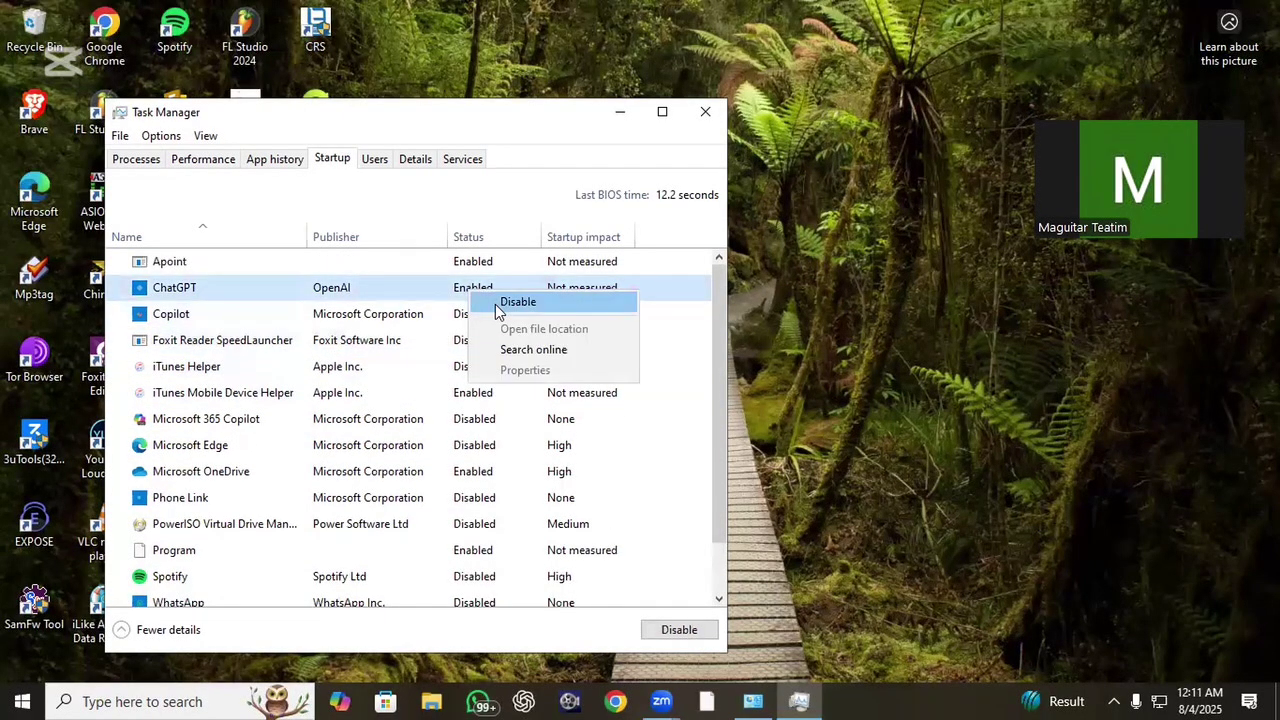
click(497, 302)
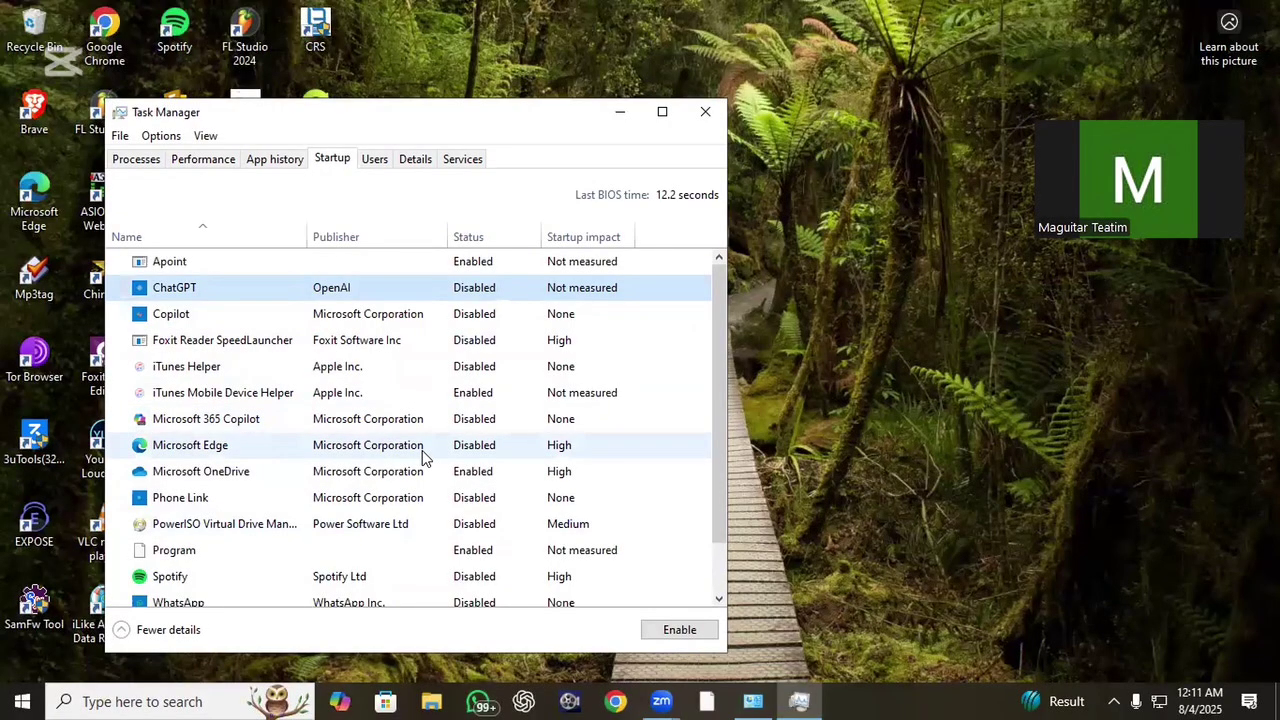
Step: Browse the Users, Details and Services tabs, then return to the Processes list
click(372, 160)
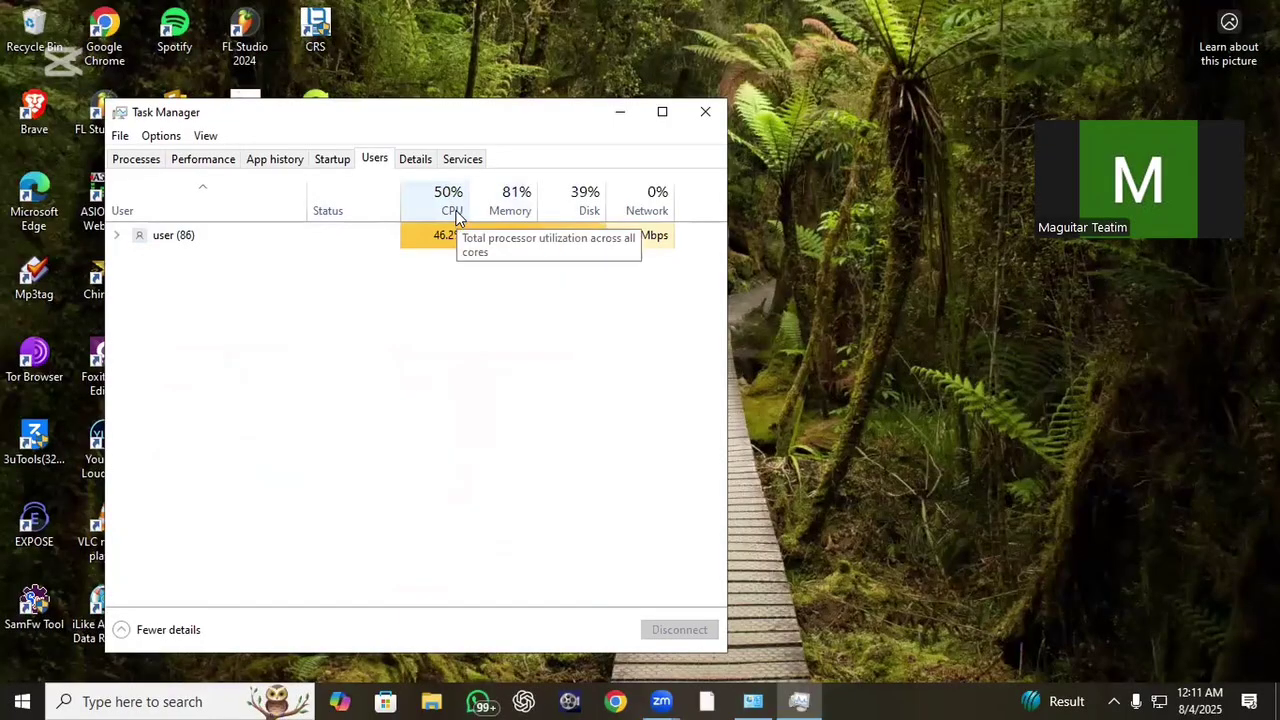
click(420, 163)
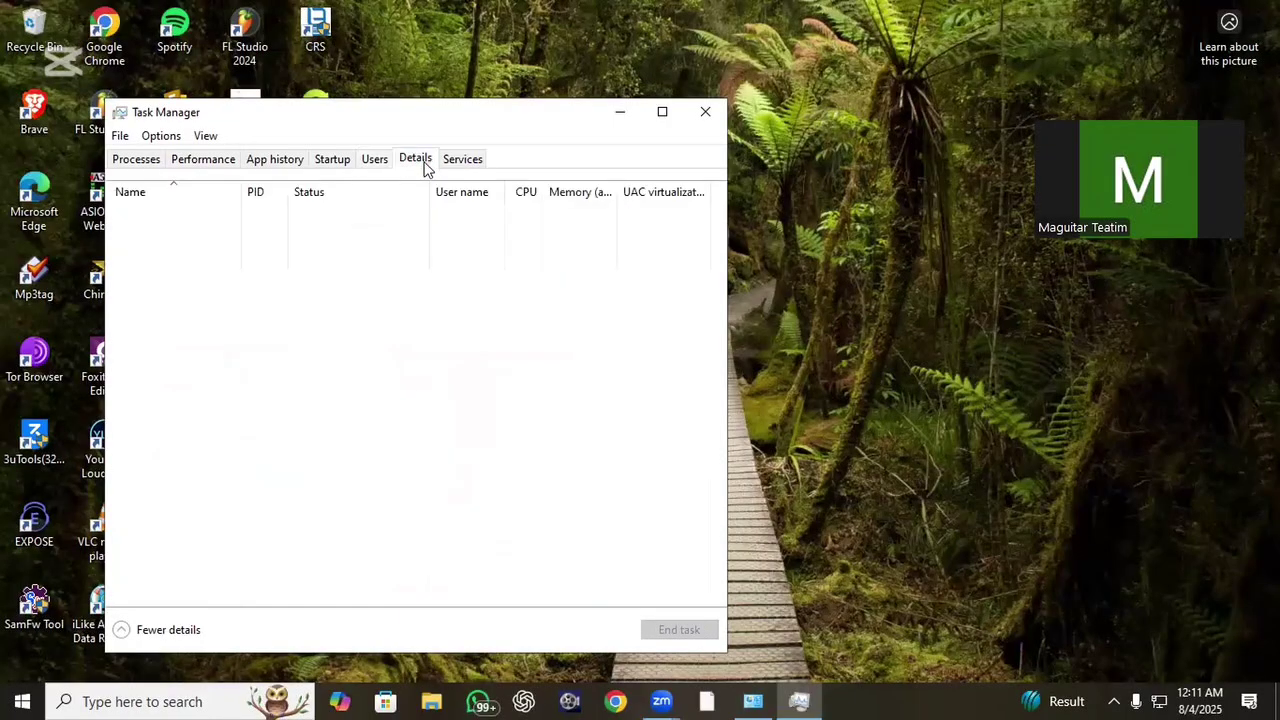
click(470, 162)
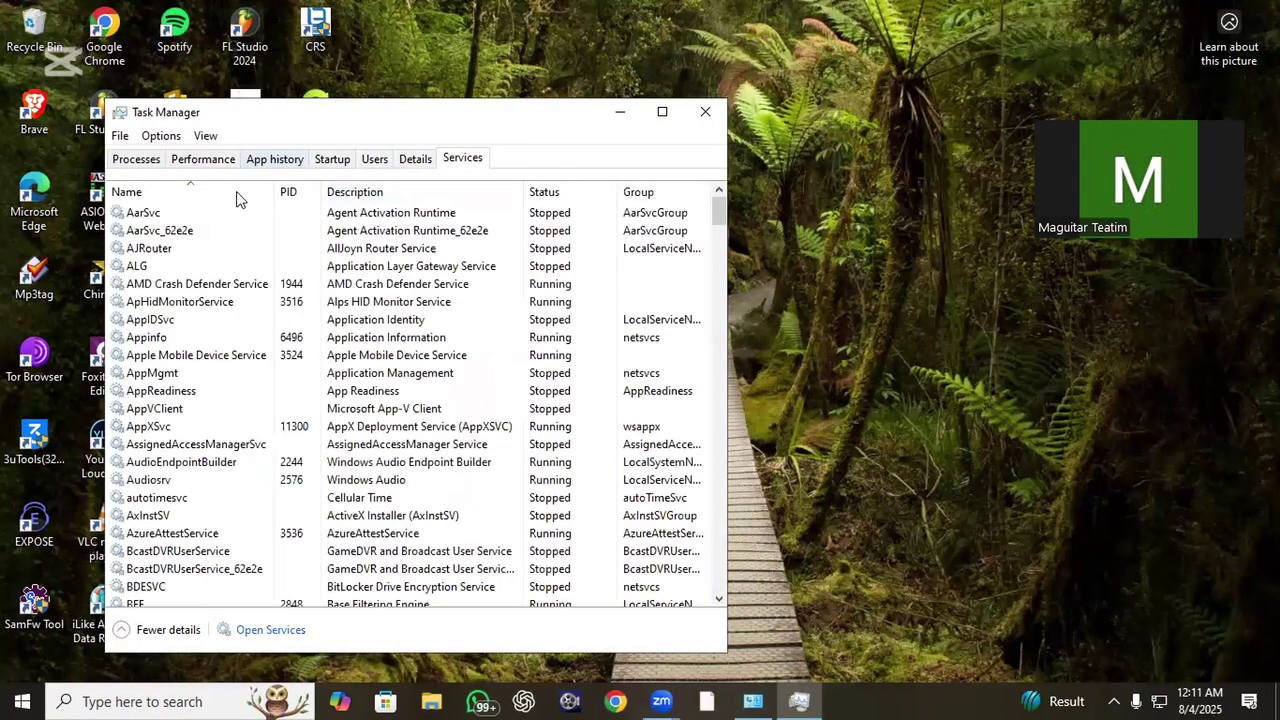
click(135, 159)
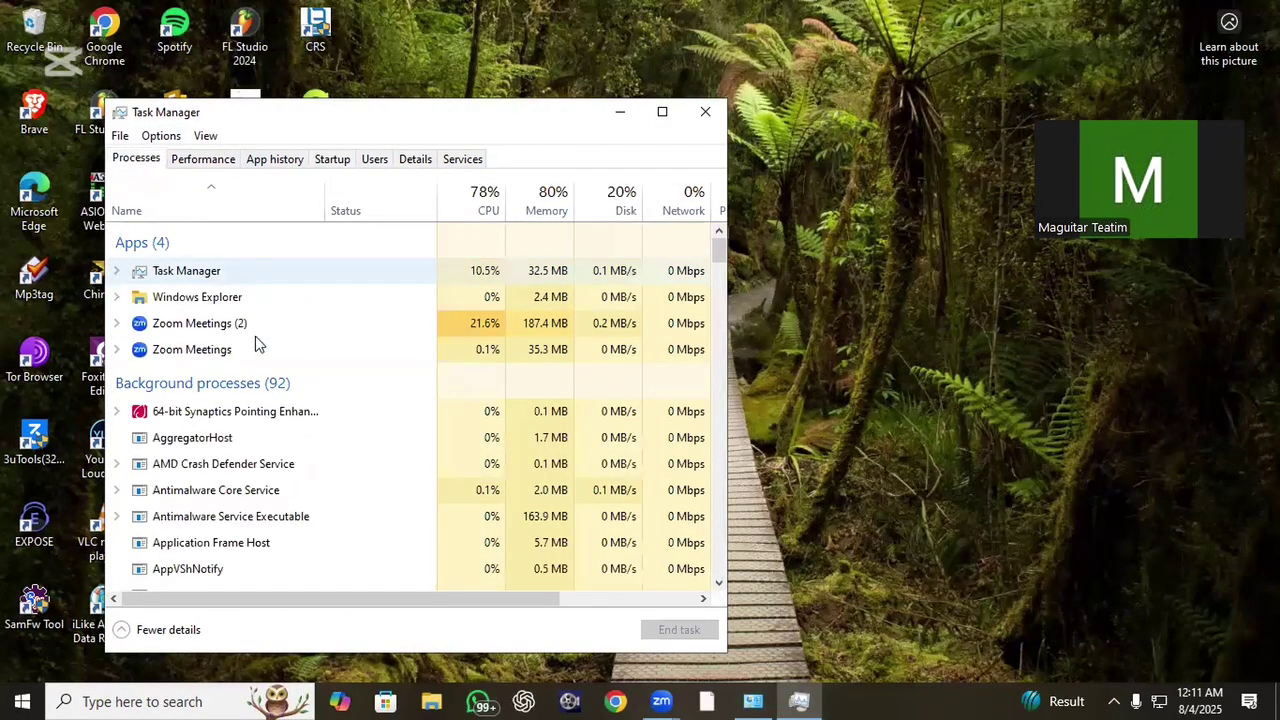
Step: Launch ChatGPT from the taskbar, end its task in Processes, and close Task Manager
click(525, 700)
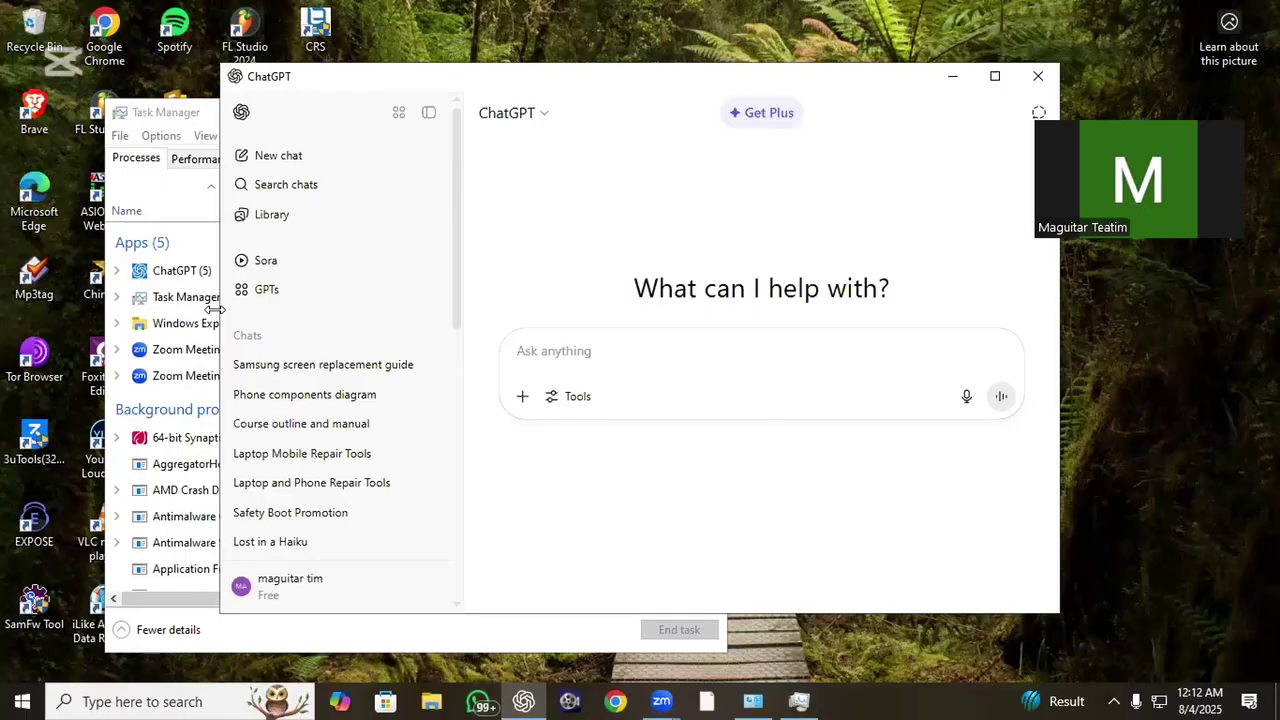
click(183, 271)
right_click(215, 282)
click(232, 326)
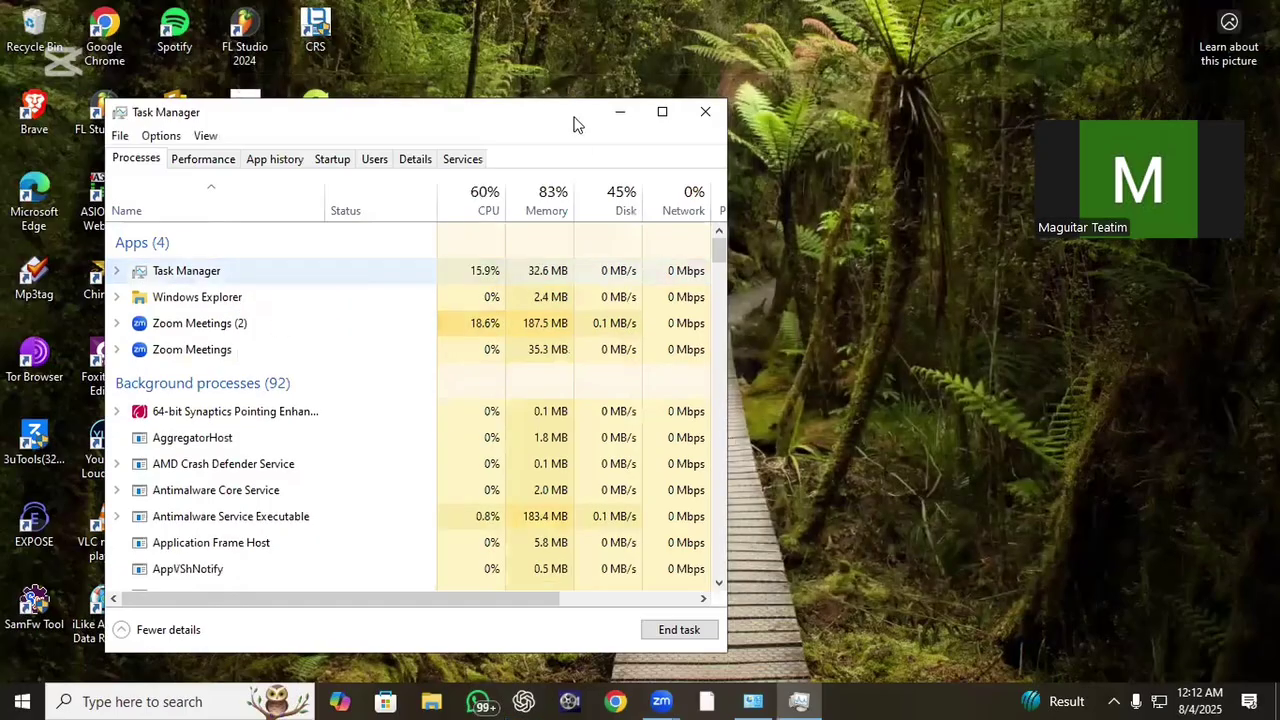
click(703, 119)
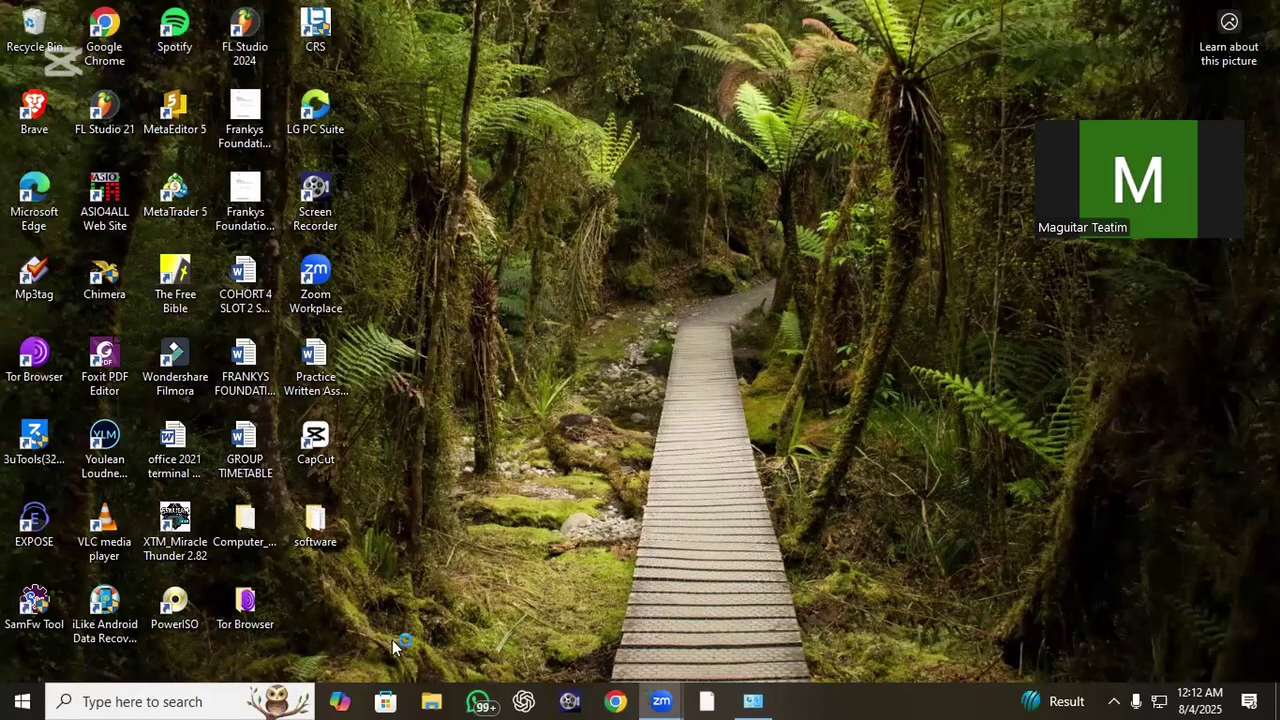
right_click(3, 697)
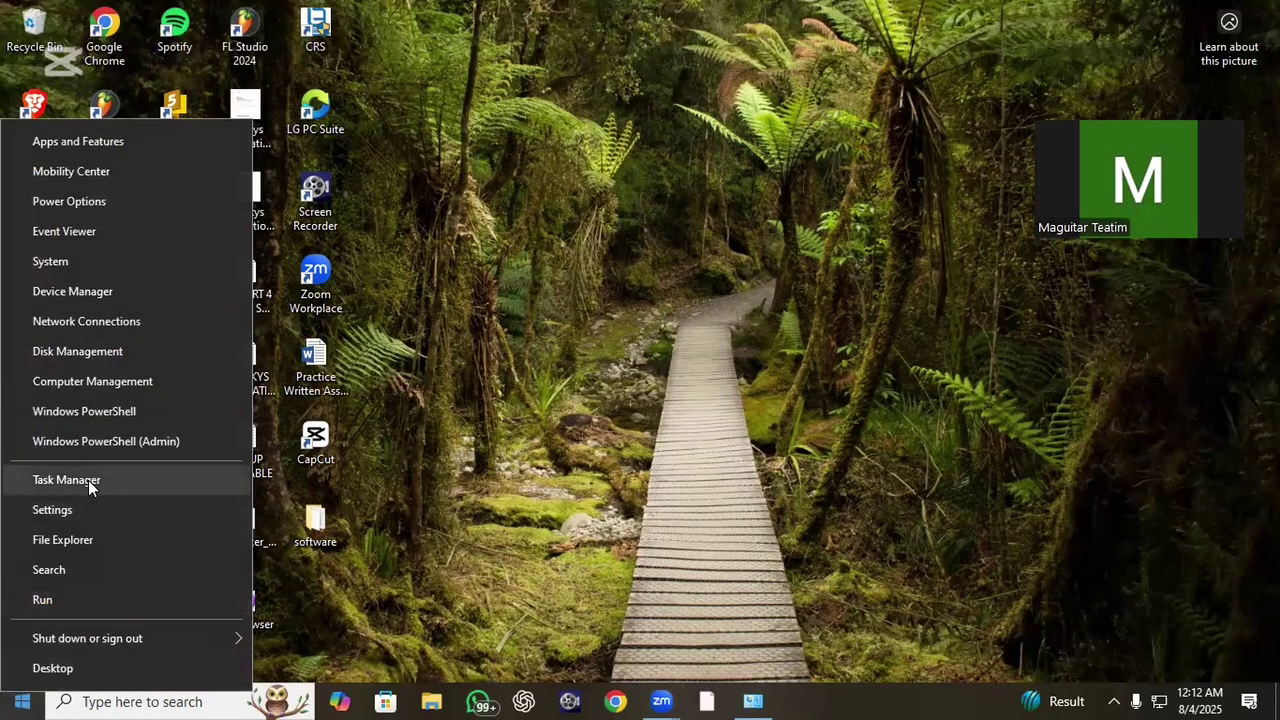
click(98, 293)
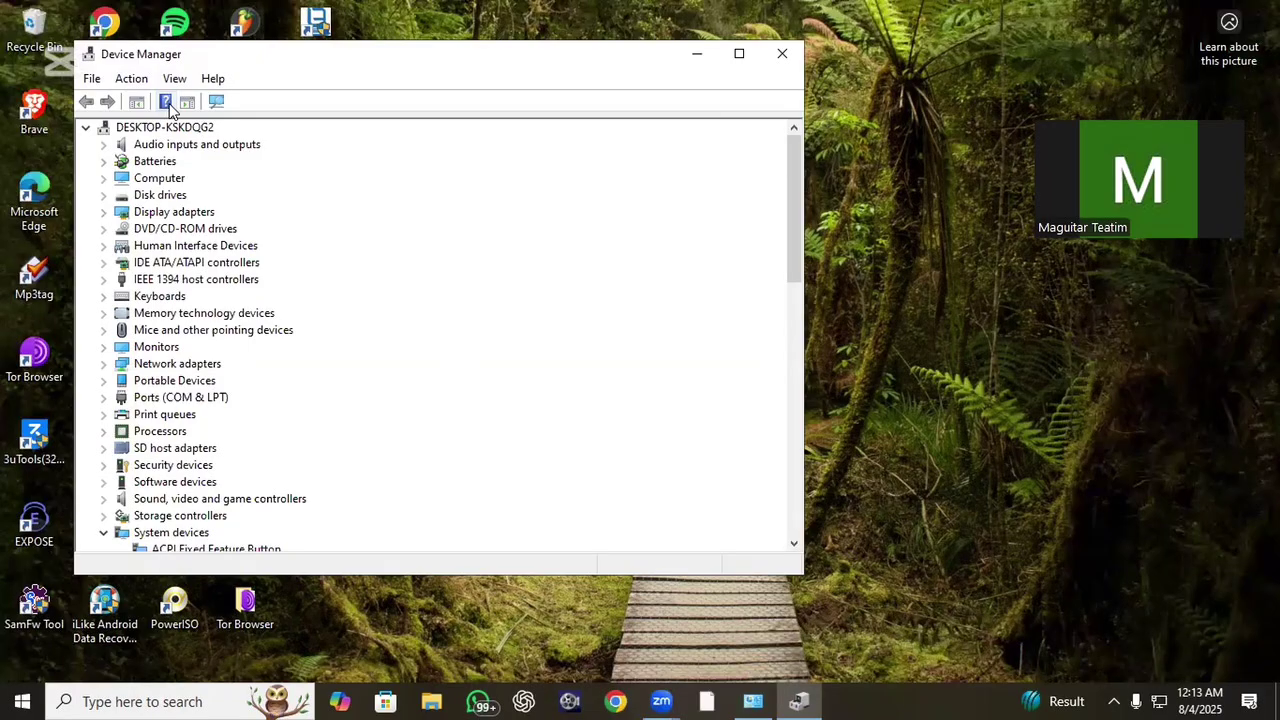
scroll(180, 300, down, 10)
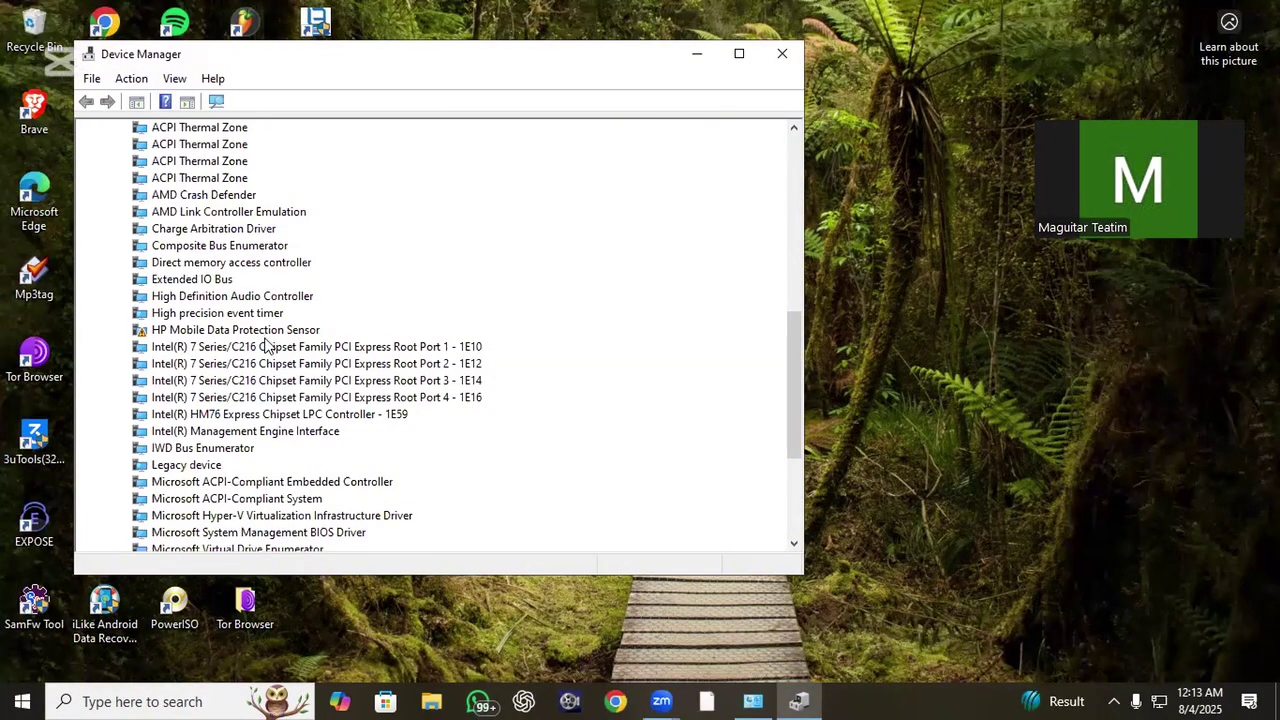
scroll(266, 342, down, 4)
scroll(266, 350, up, 12)
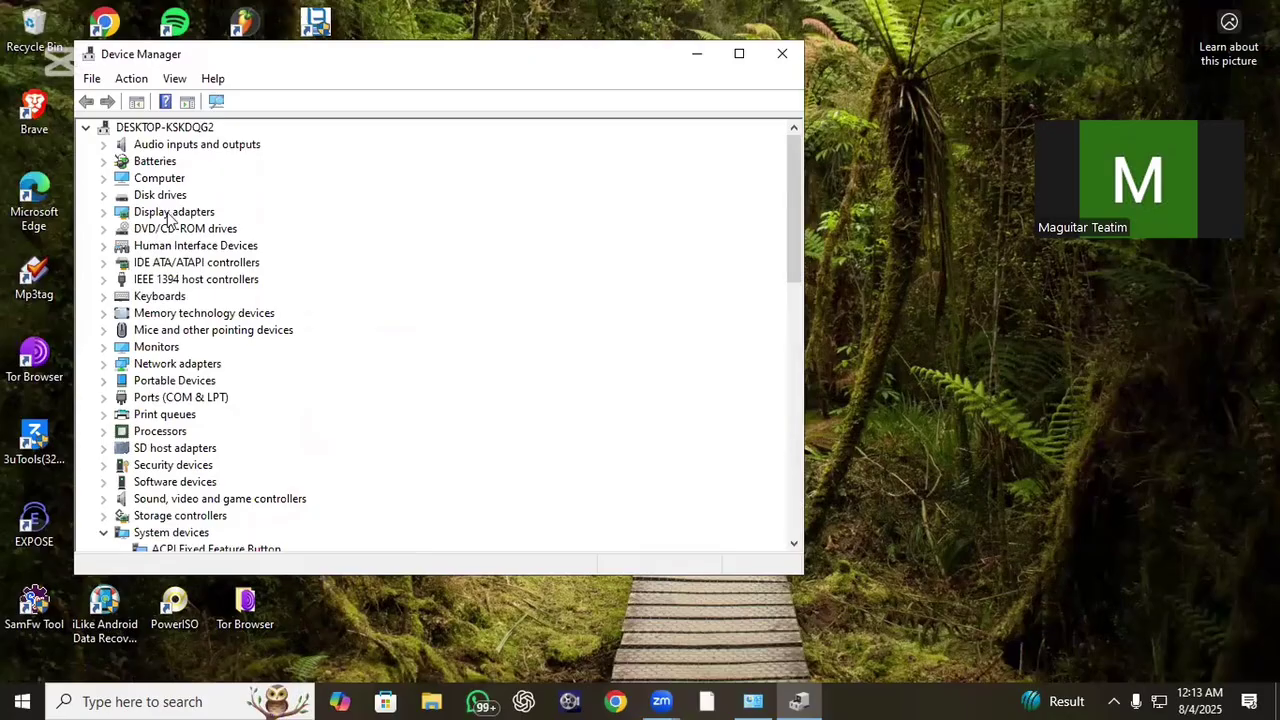
click(102, 145)
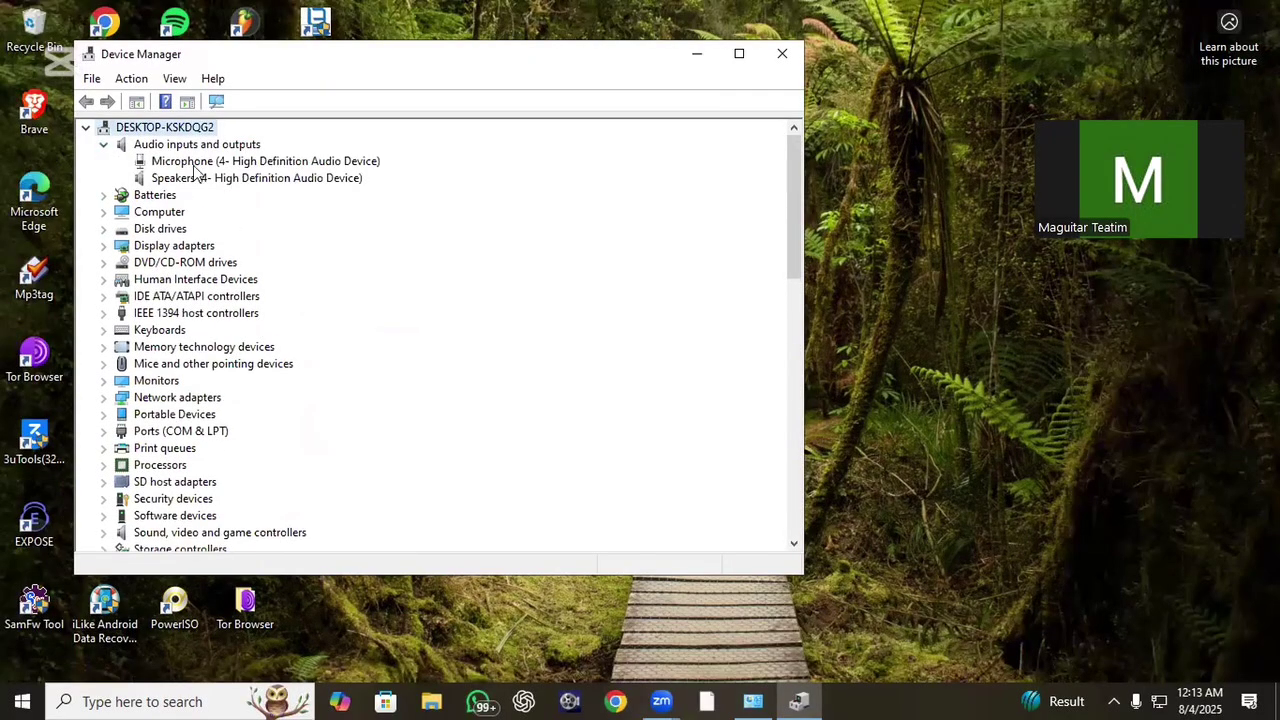
click(103, 195)
Step: Close Device Manager and launch Disk Management from the Win+X menu
click(781, 55)
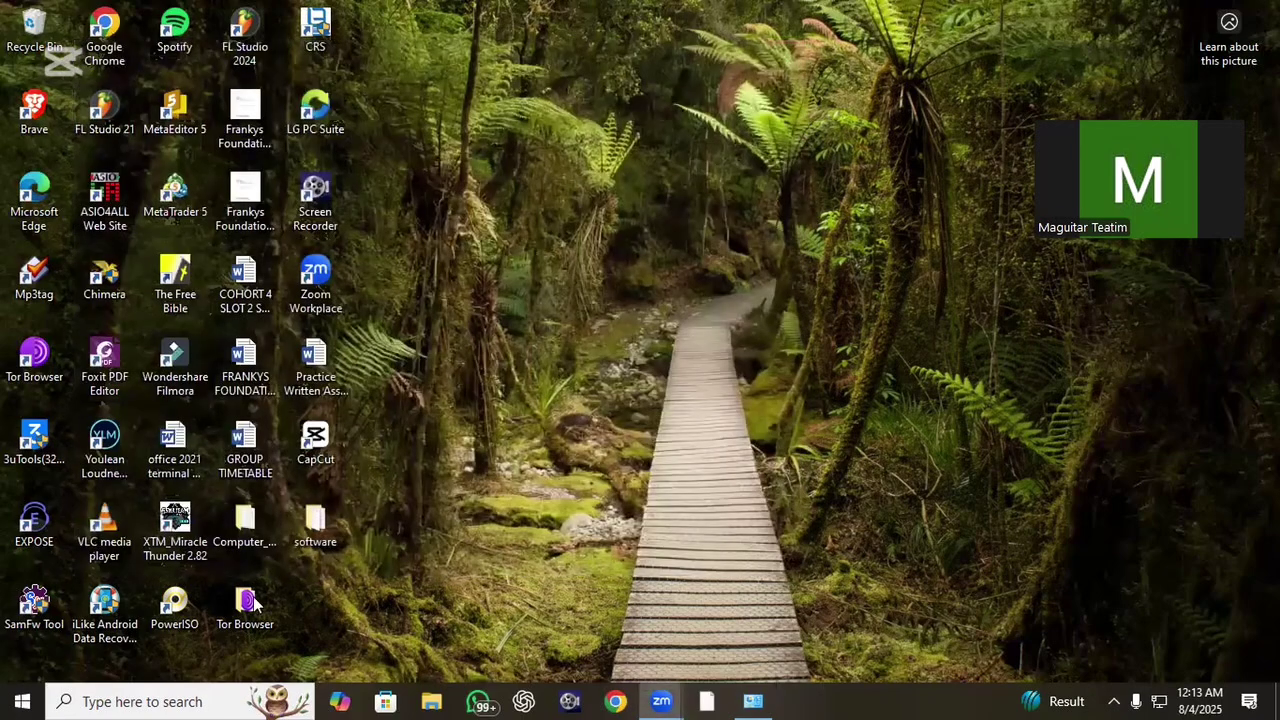
right_click(22, 701)
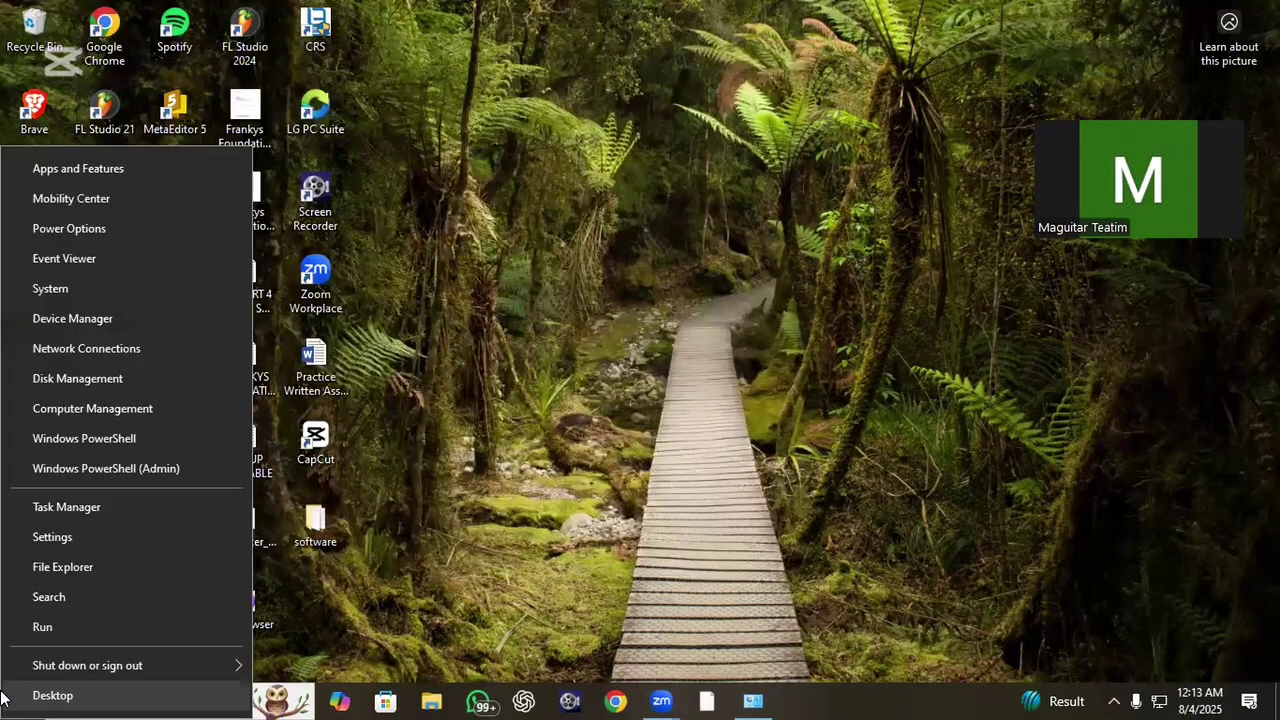
click(101, 386)
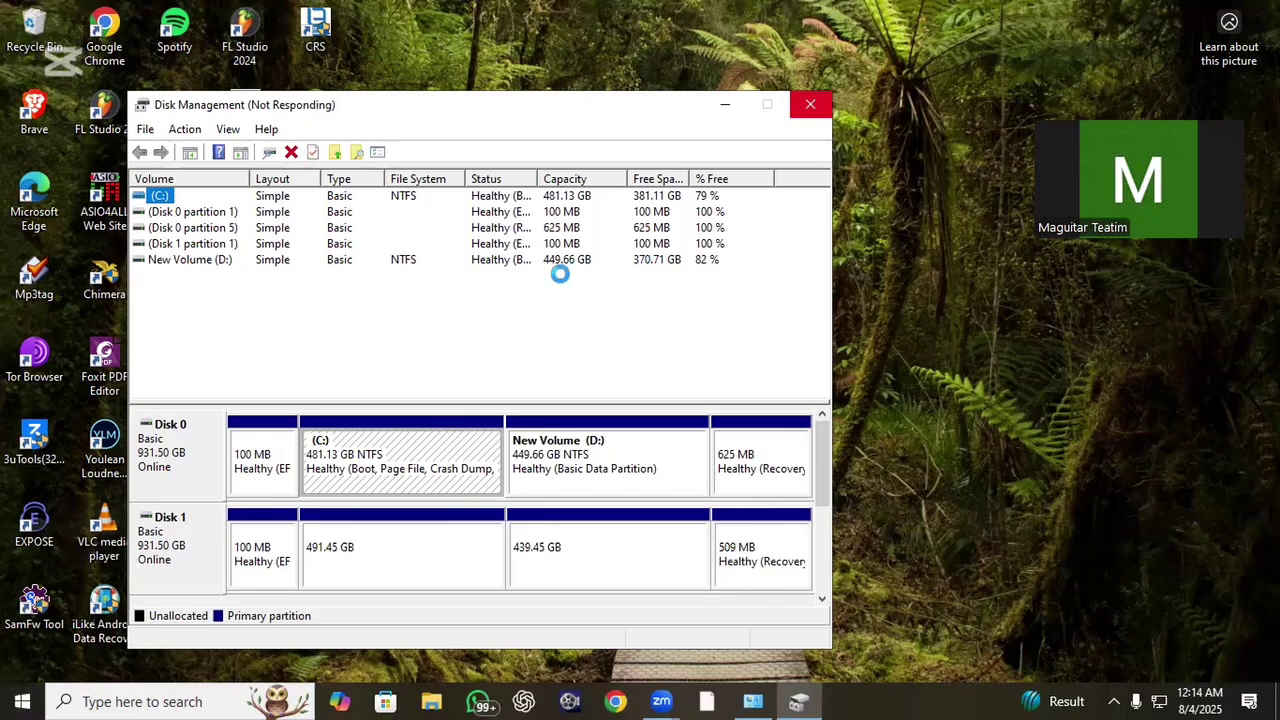
Step: Force-close the frozen Disk Management window via the not-responding prompt
click(806, 106)
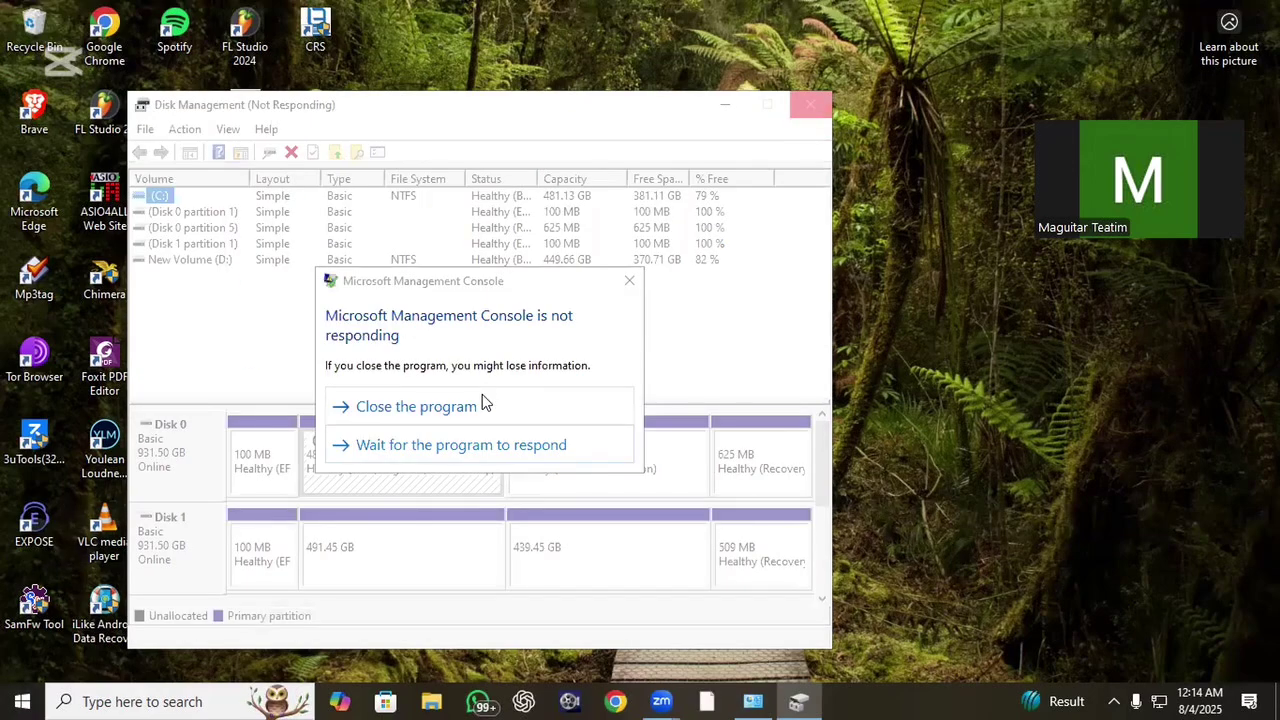
click(482, 399)
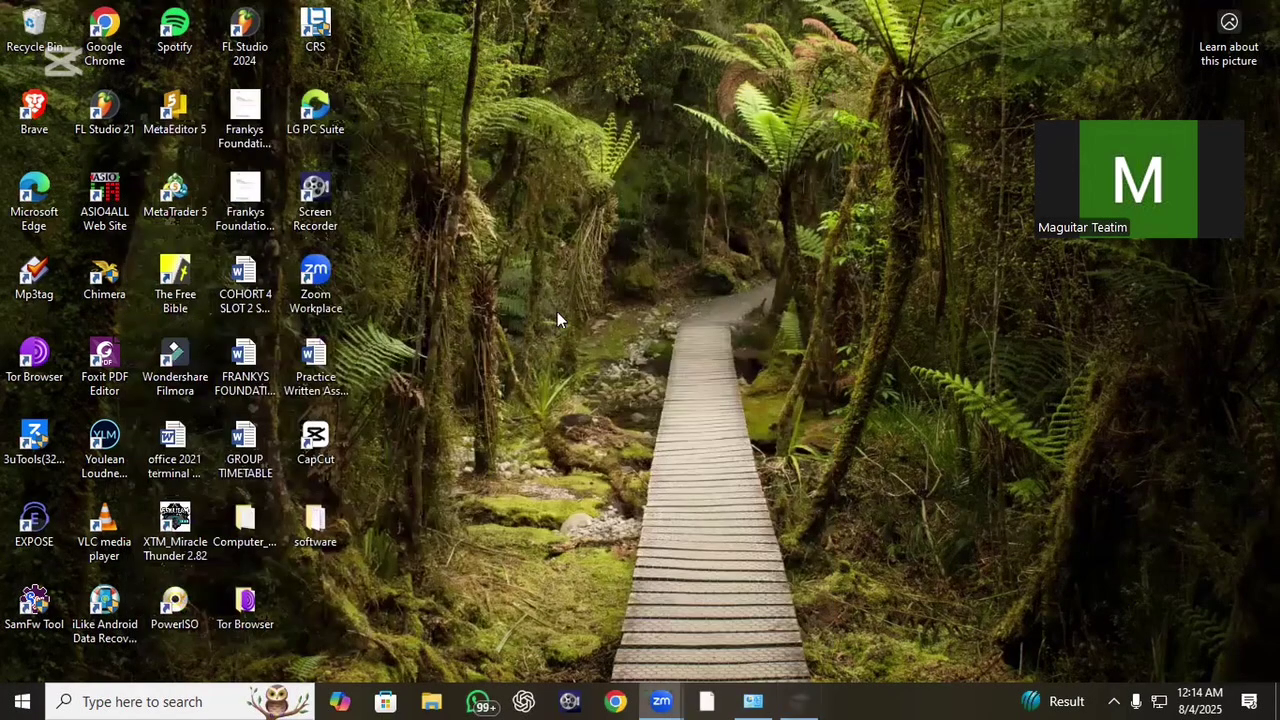